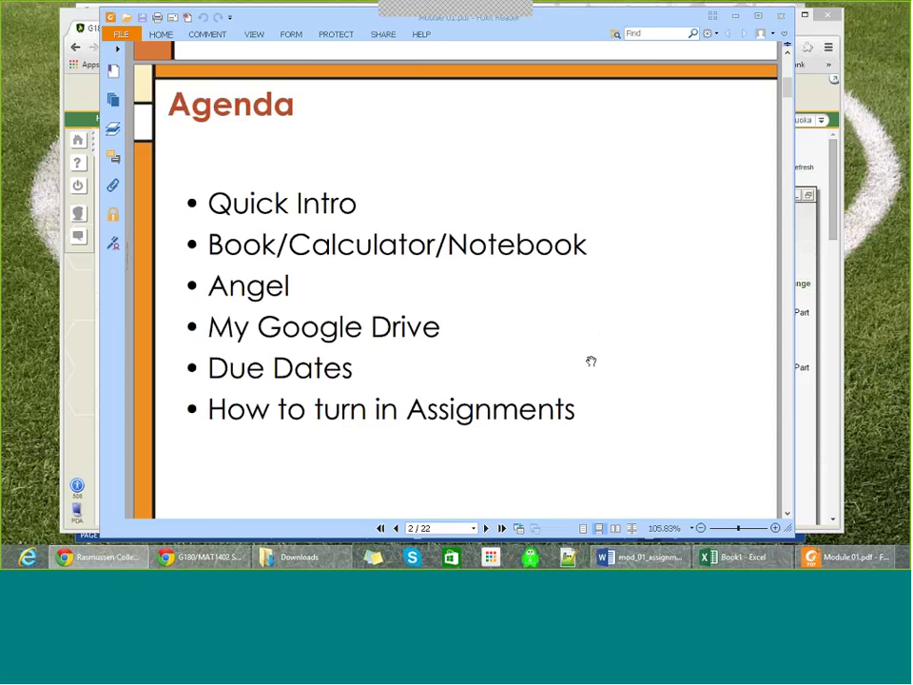
key("alt+Tab")
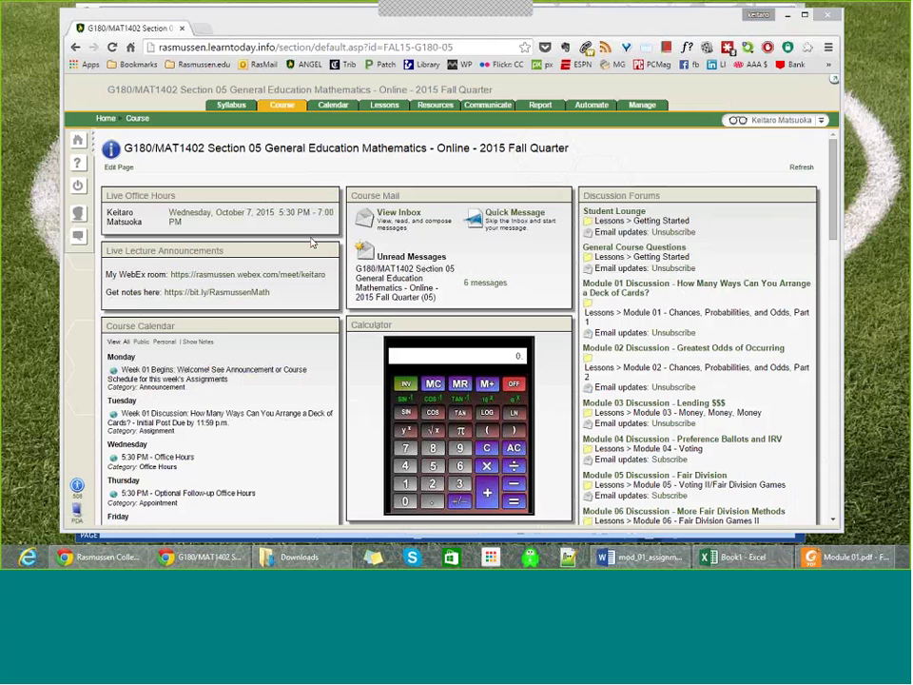
key("alt+Tab")
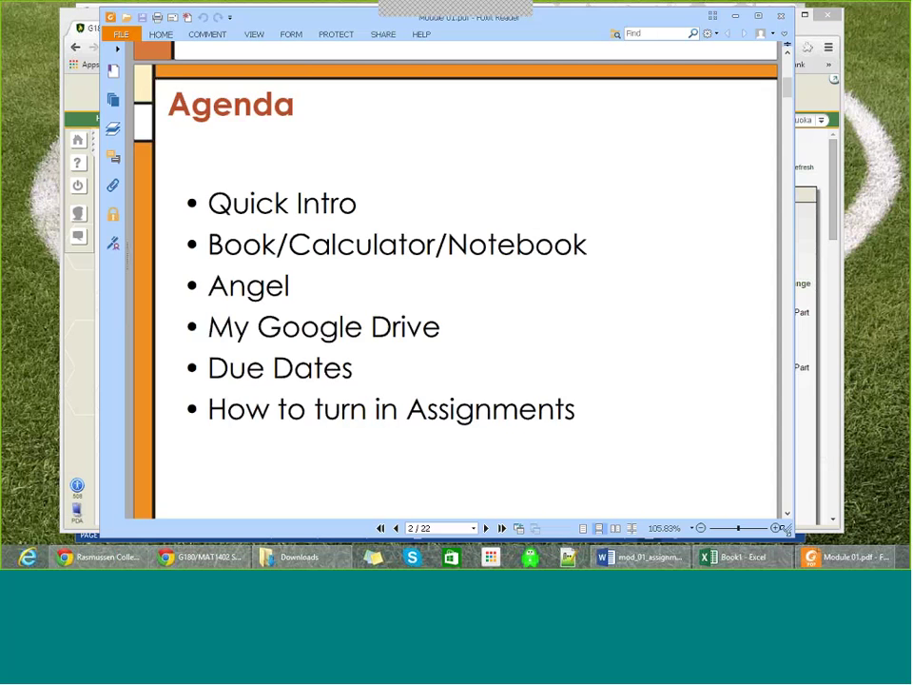
scroll(447, 285, "down", 1)
scroll(738, 380, "down", 5)
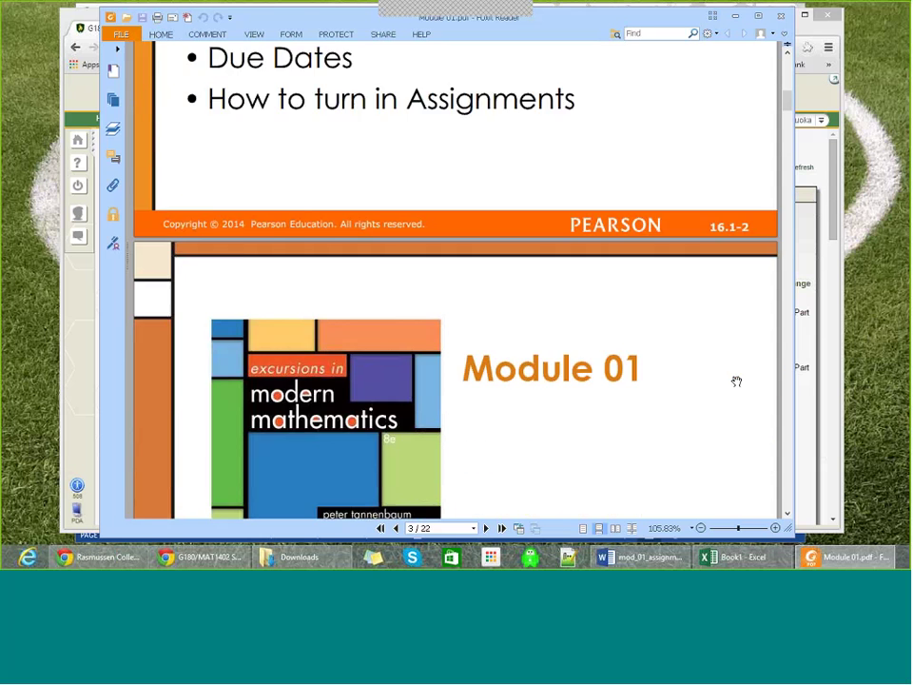
scroll(737, 381, "up", 3)
scroll(736, 378, "up", 3)
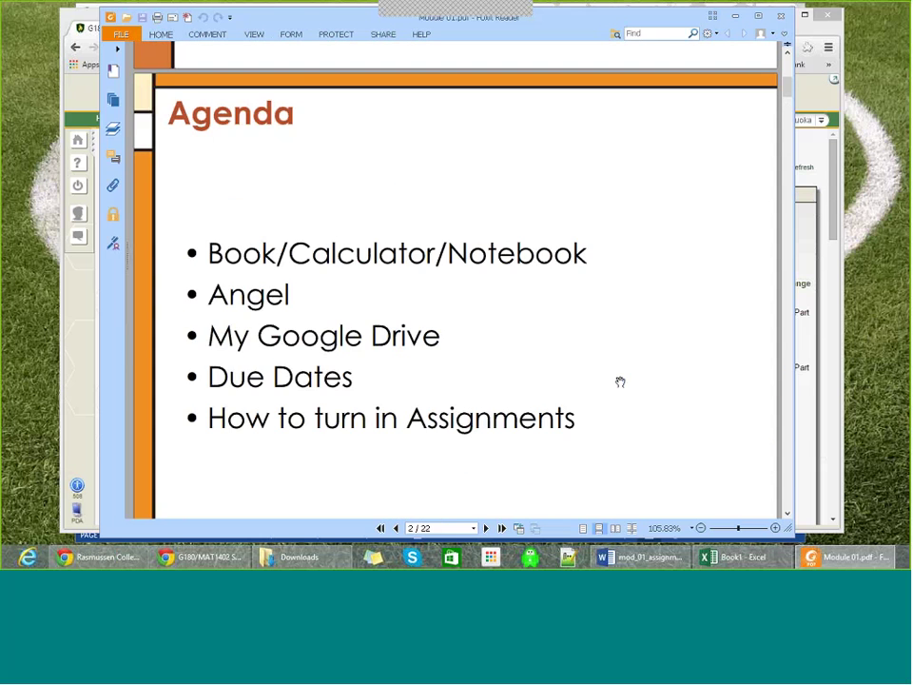
- Switch to the course page in Chrome, follow the lecture notes link and open Module 01.pdf from the MAT1402 General Ed Math folder
key("alt+Tab")
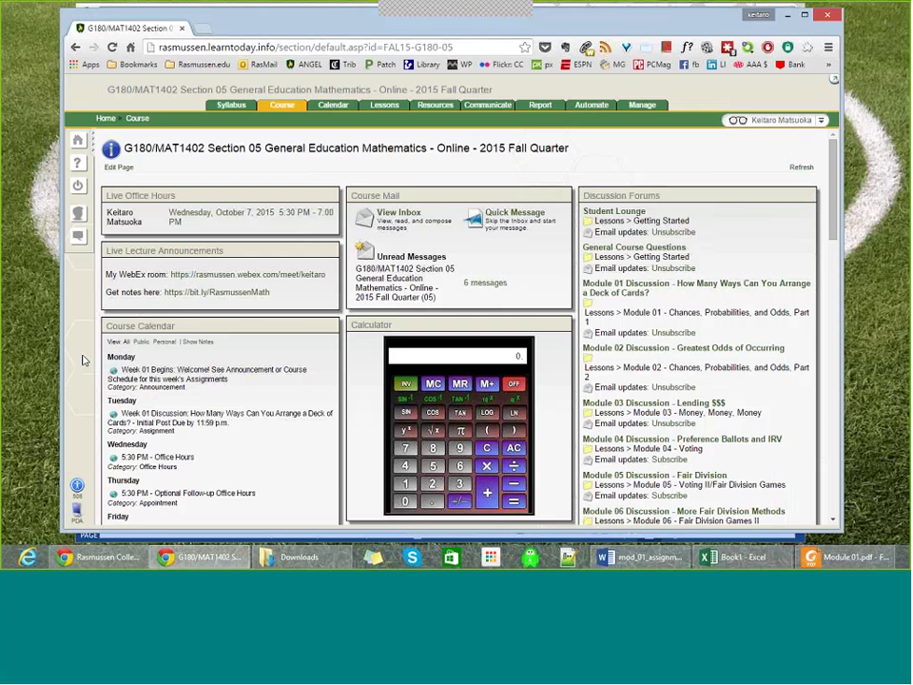
left_click(231, 293)
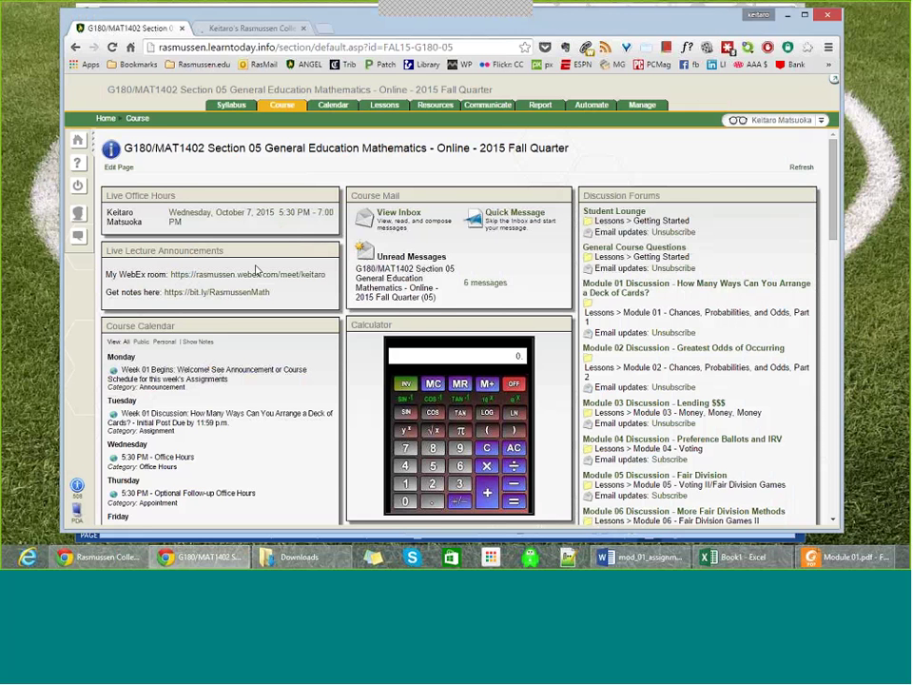
left_click(242, 31)
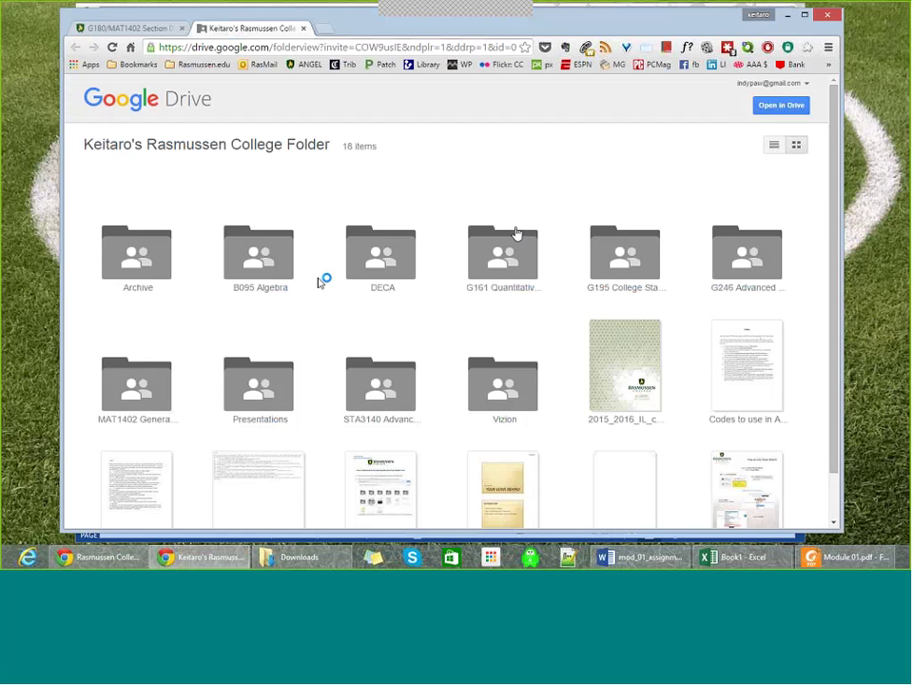
left_click(136, 391)
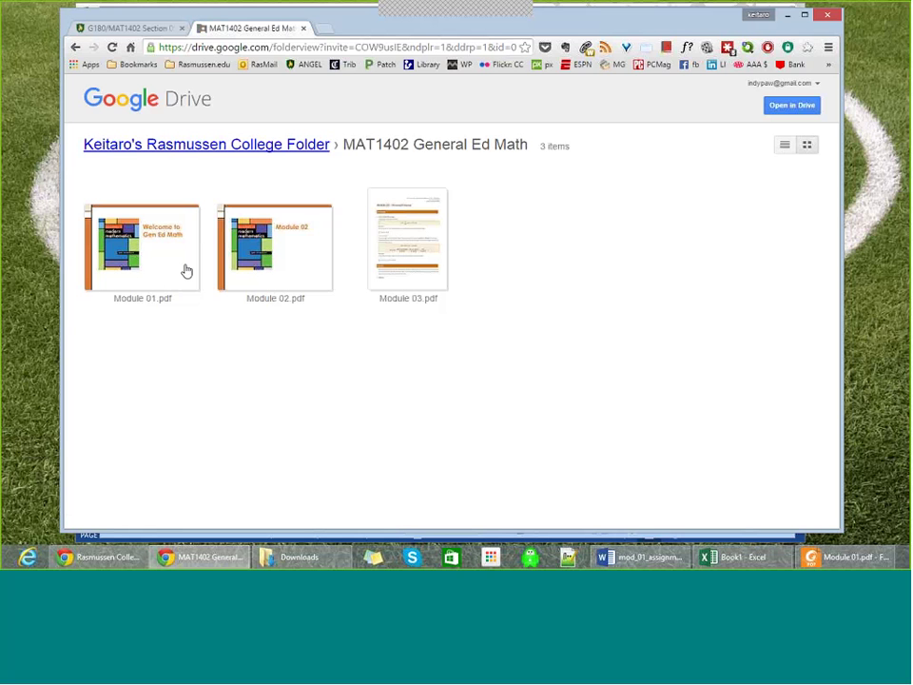
left_click(280, 250)
left_click(155, 265)
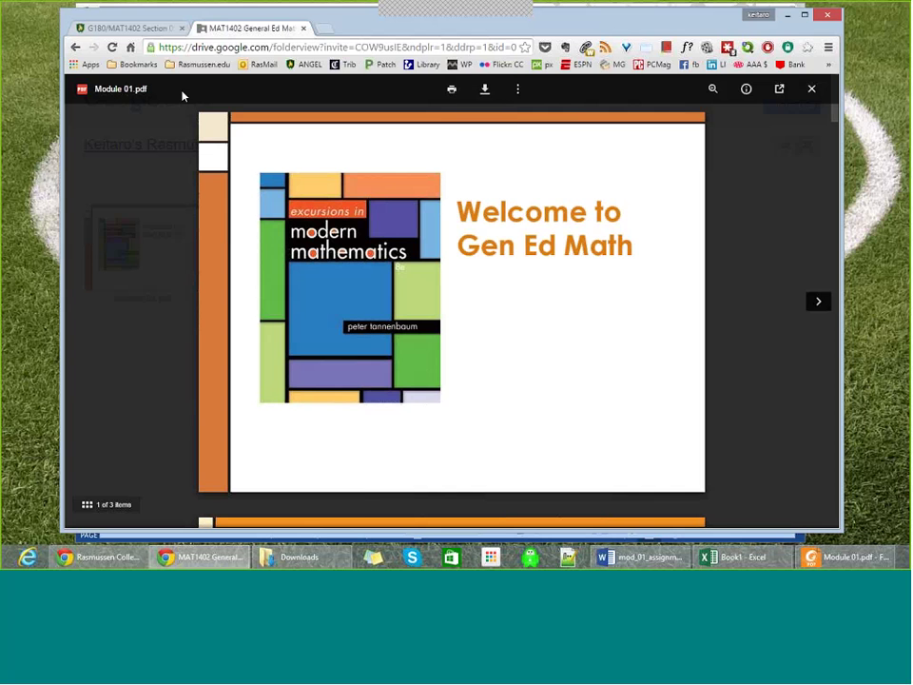
- Return to the Module 01 slides in Foxit Reader and look through the dice, coin, wardrobe and election ranking examples
left_click(116, 27)
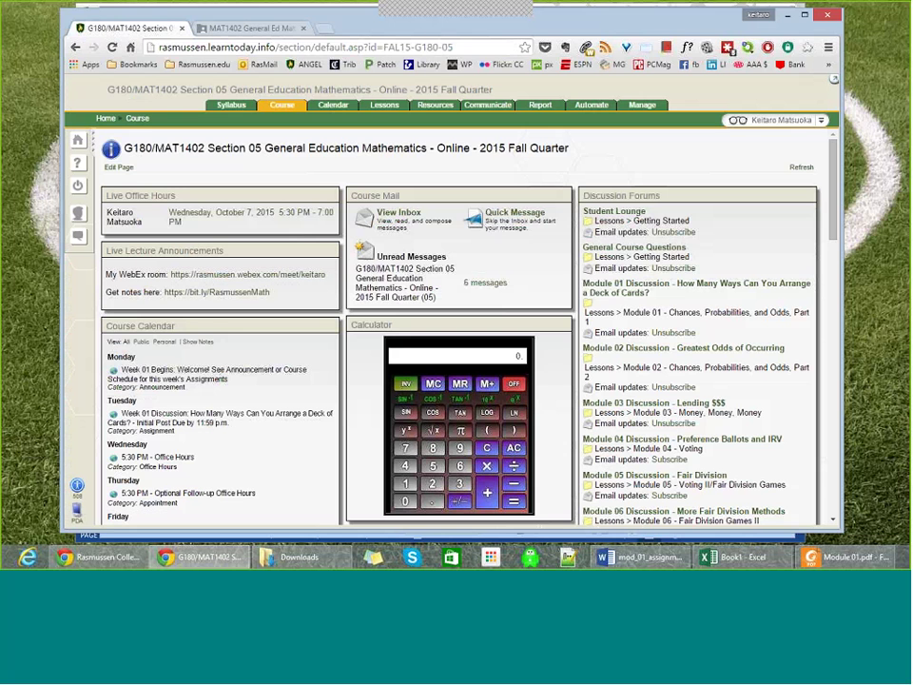
key("alt+Tab")
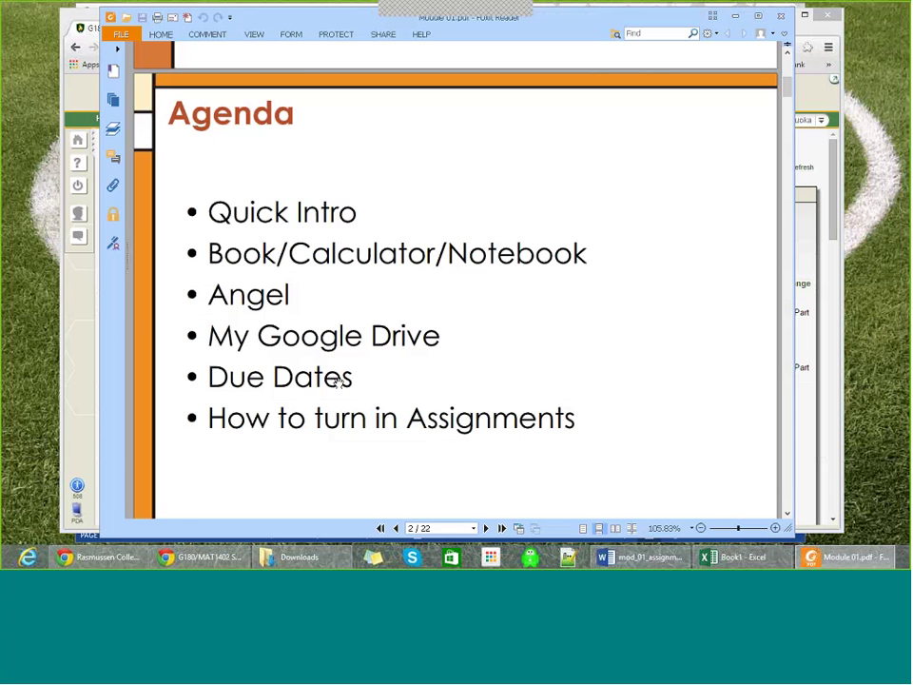
left_click(788, 88)
left_click_drag(788, 88, 786, 253)
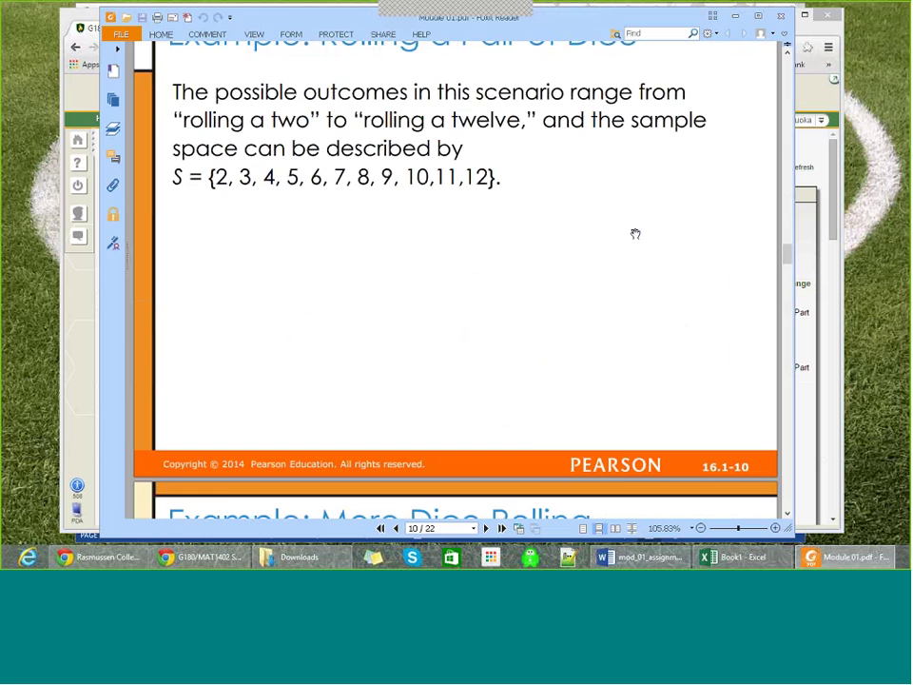
scroll(636, 233, "down", 3)
scroll(635, 233, "down", 6)
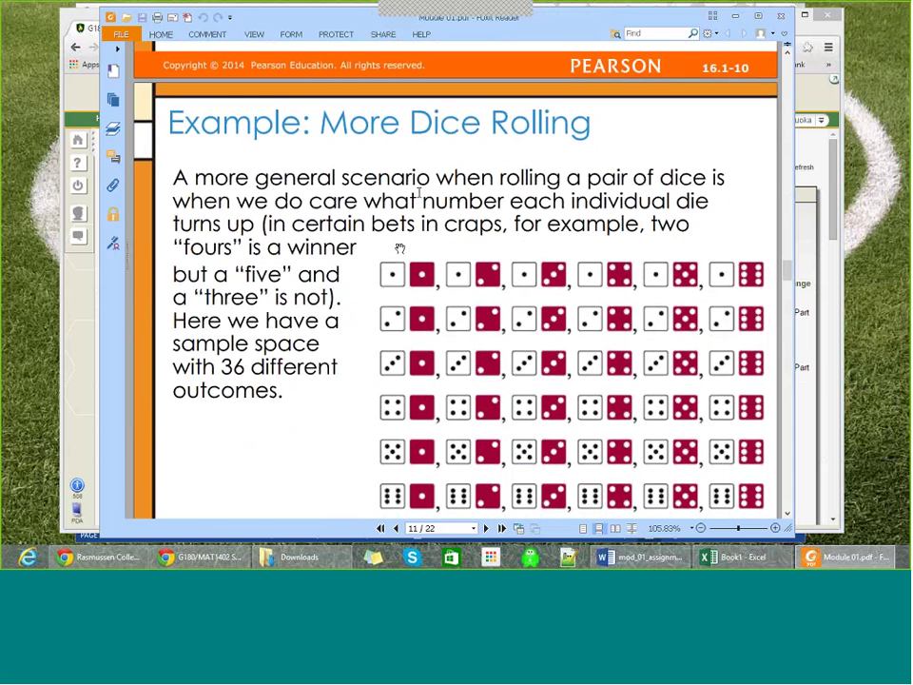
scroll(399, 248, "down", 10)
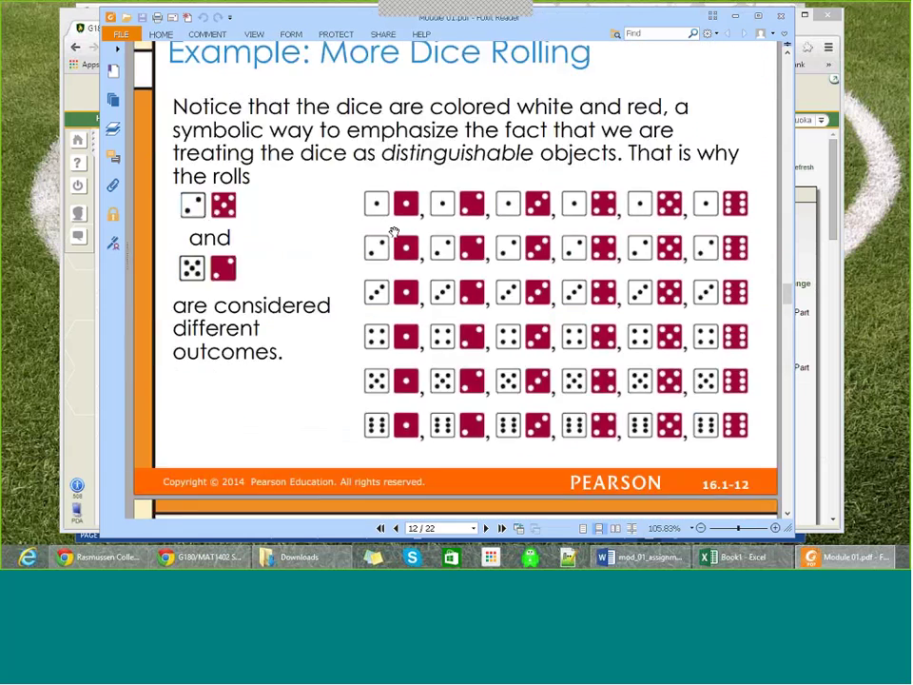
scroll(393, 232, "down", 15)
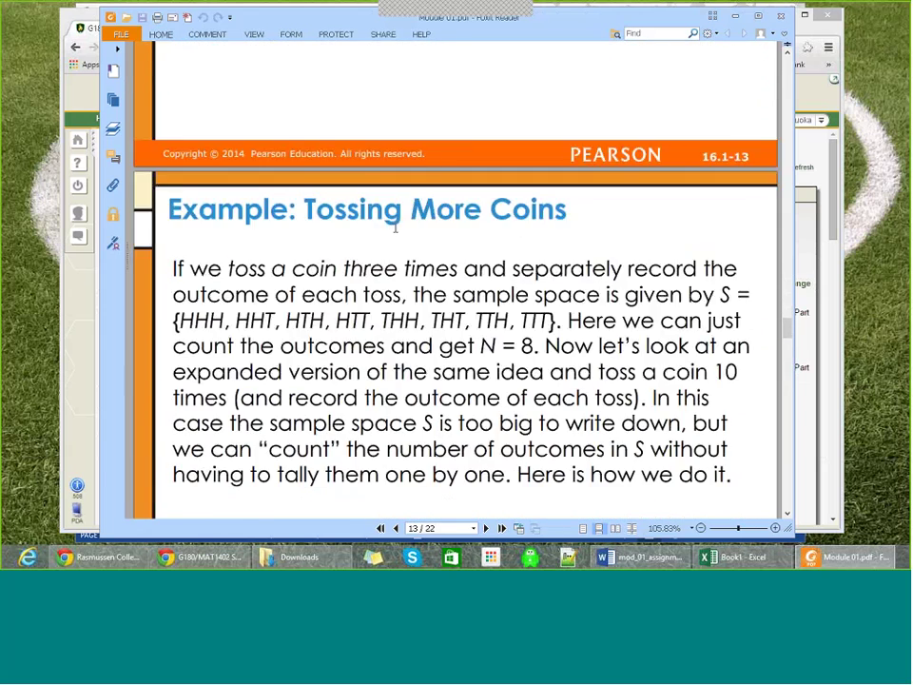
scroll(396, 227, "down", 20)
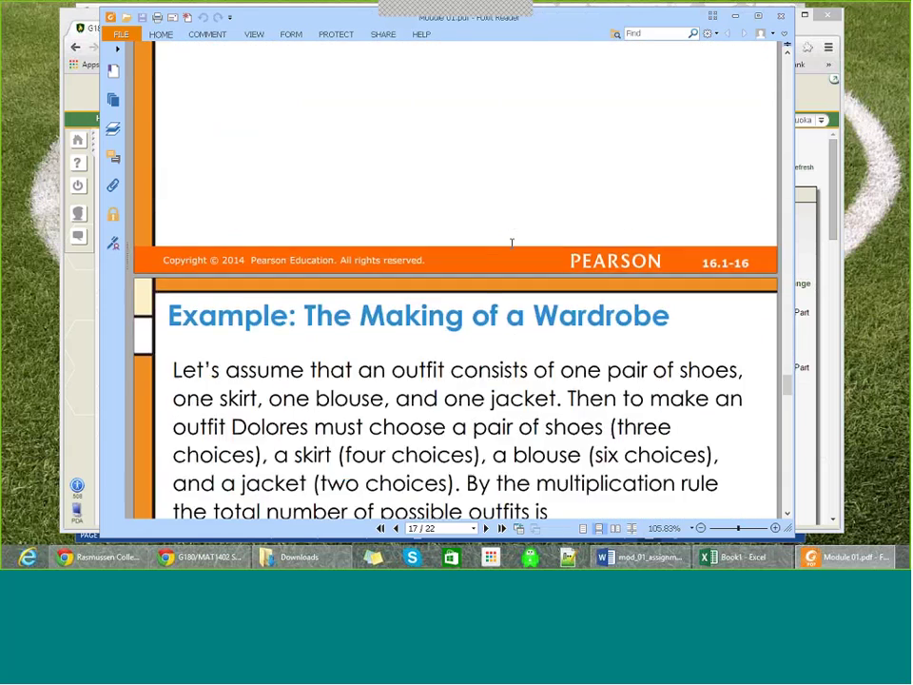
scroll(511, 244, "down", 20)
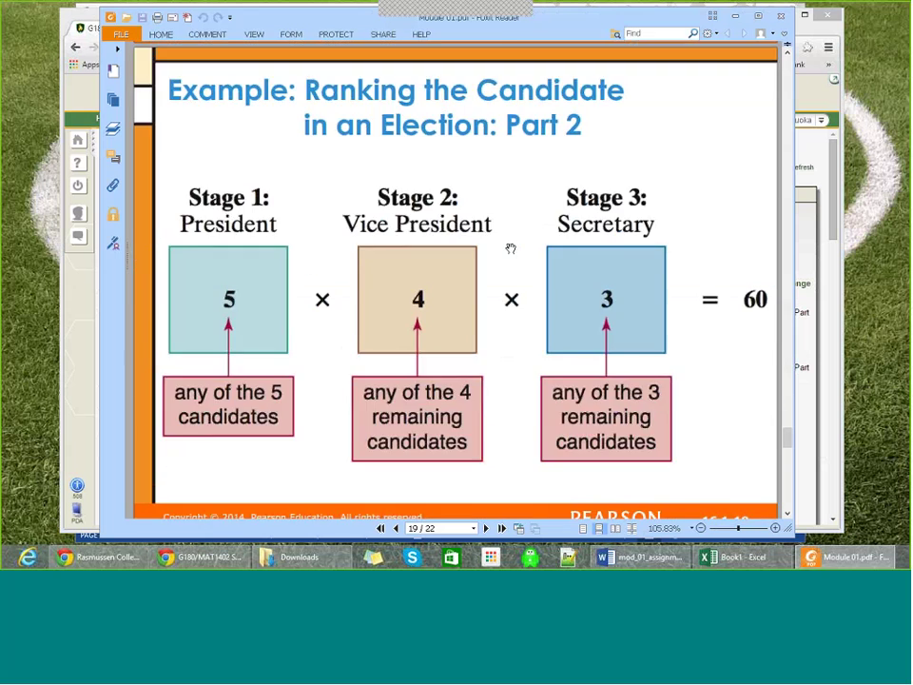
scroll(511, 248, "down", 20)
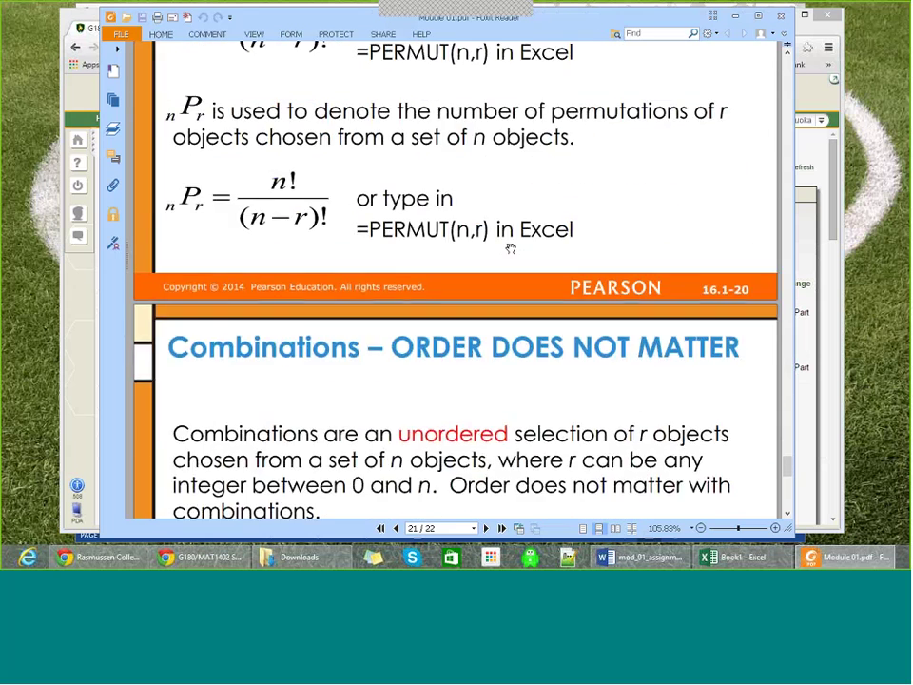
- Examine the Permutations slide's definition, its nPr formula and the matching Excel function
scroll(511, 248, "up", 20)
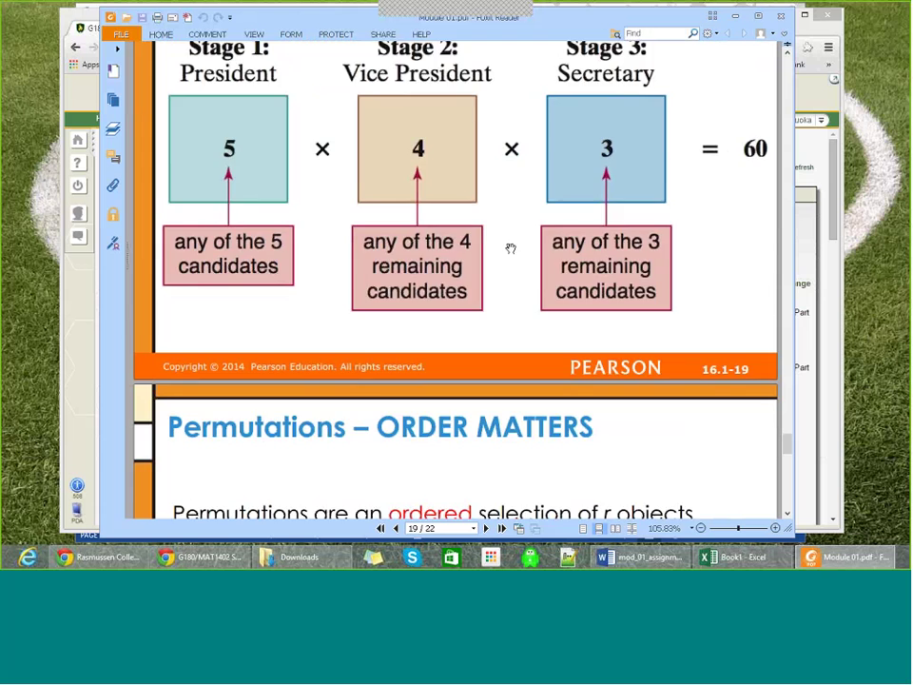
scroll(511, 248, "down", 5)
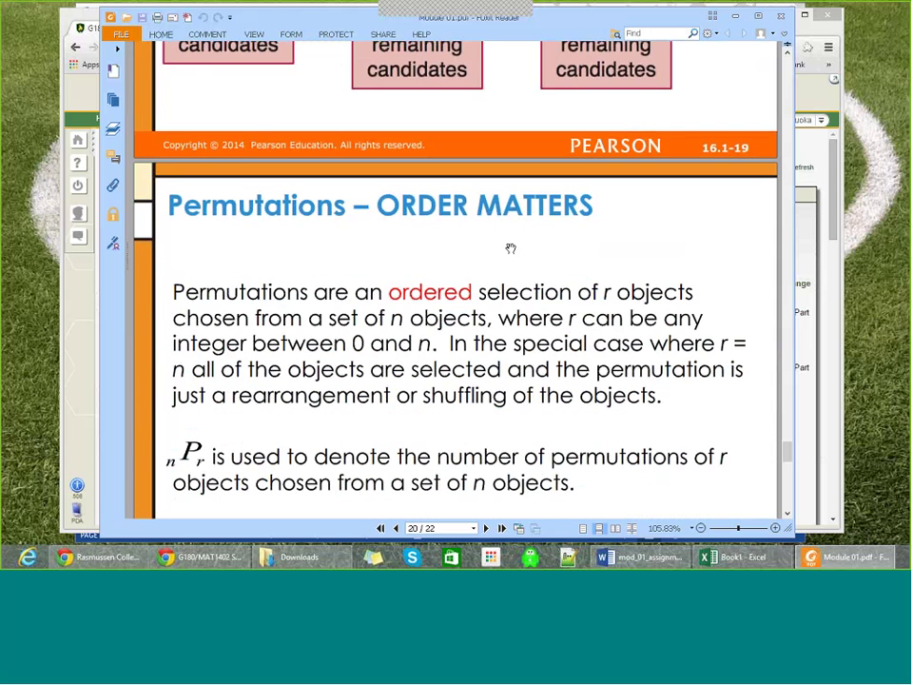
scroll(511, 248, "down", 1)
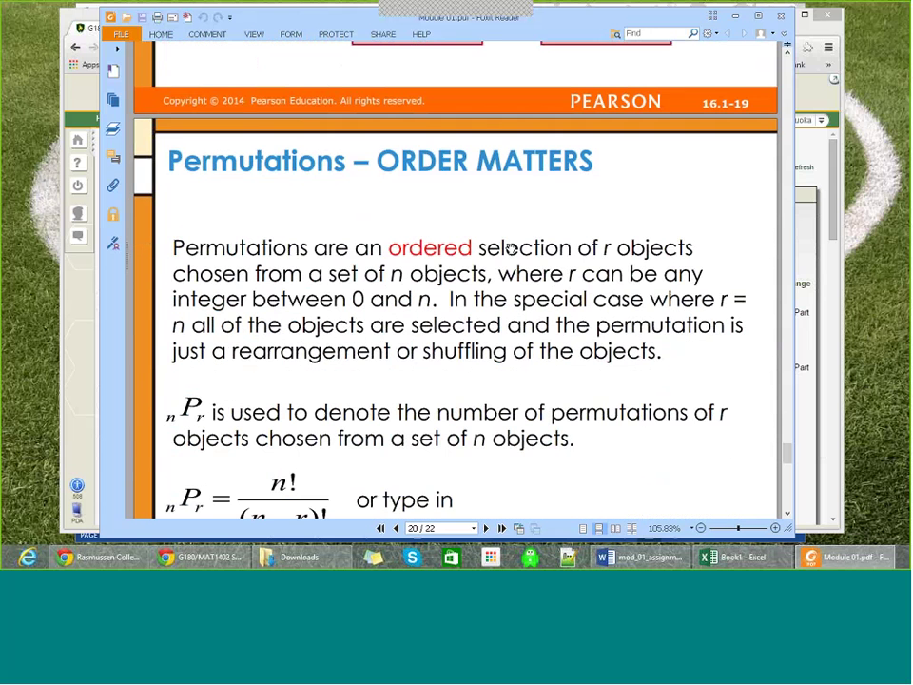
scroll(511, 248, "down", 1)
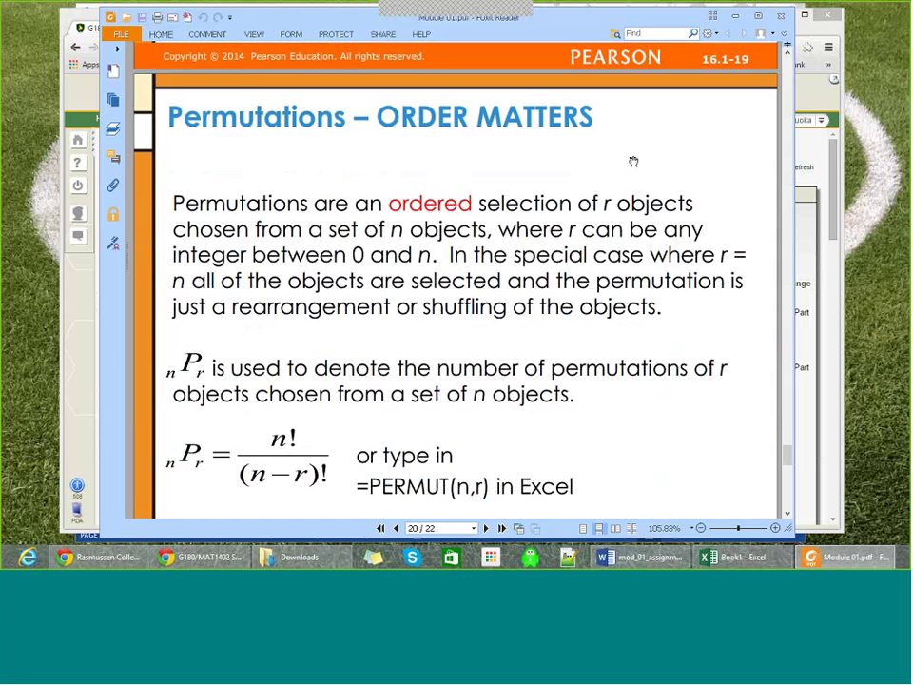
scroll(633, 160, "down", 3)
scroll(633, 160, "up", 2)
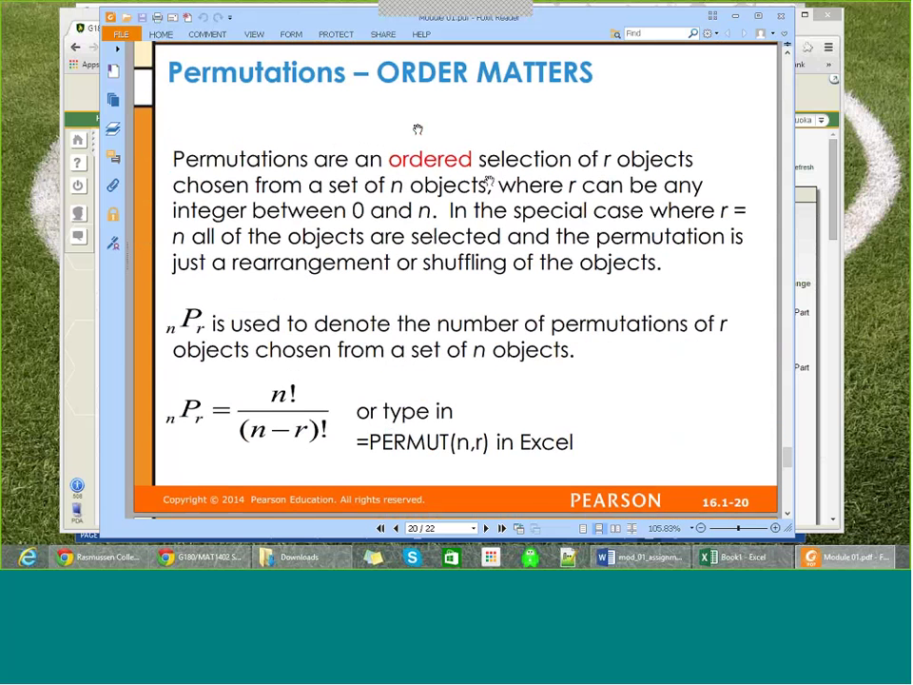
scroll(488, 181, "down", 8)
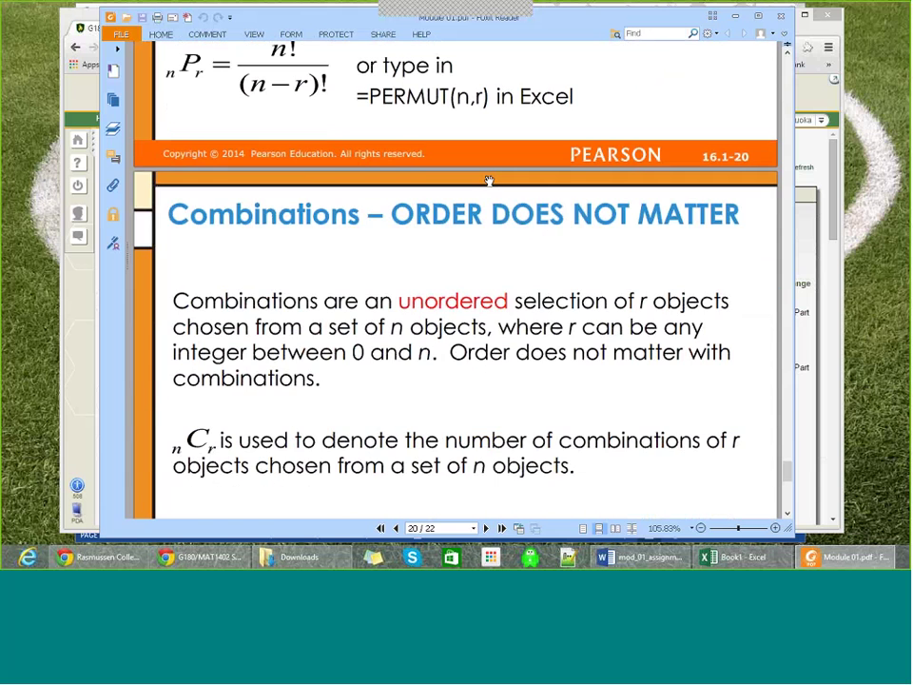
scroll(489, 207, "up", 4)
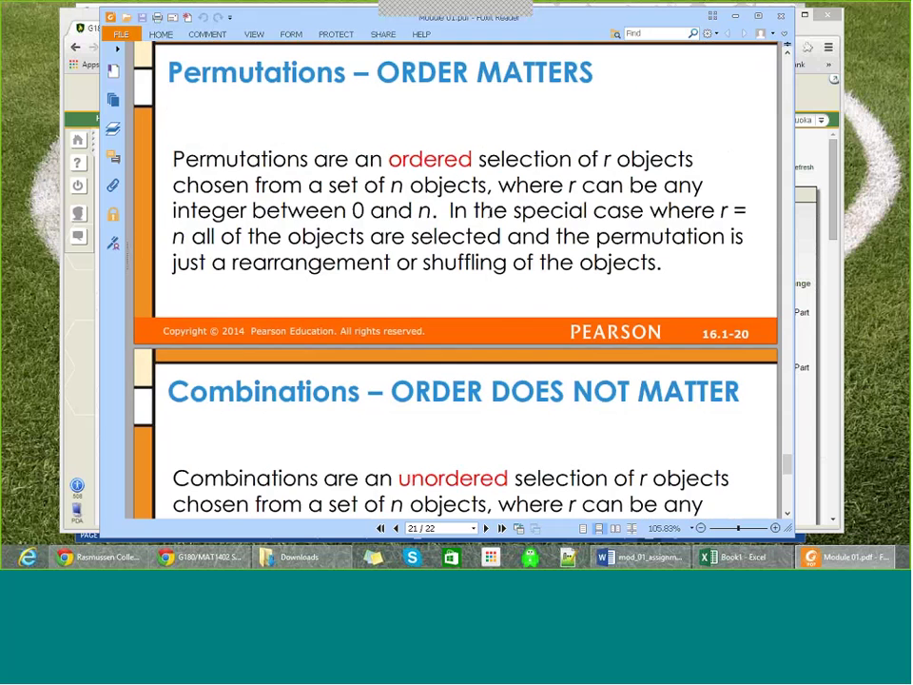
scroll(489, 217, "up", 1)
scroll(489, 217, "down", 1)
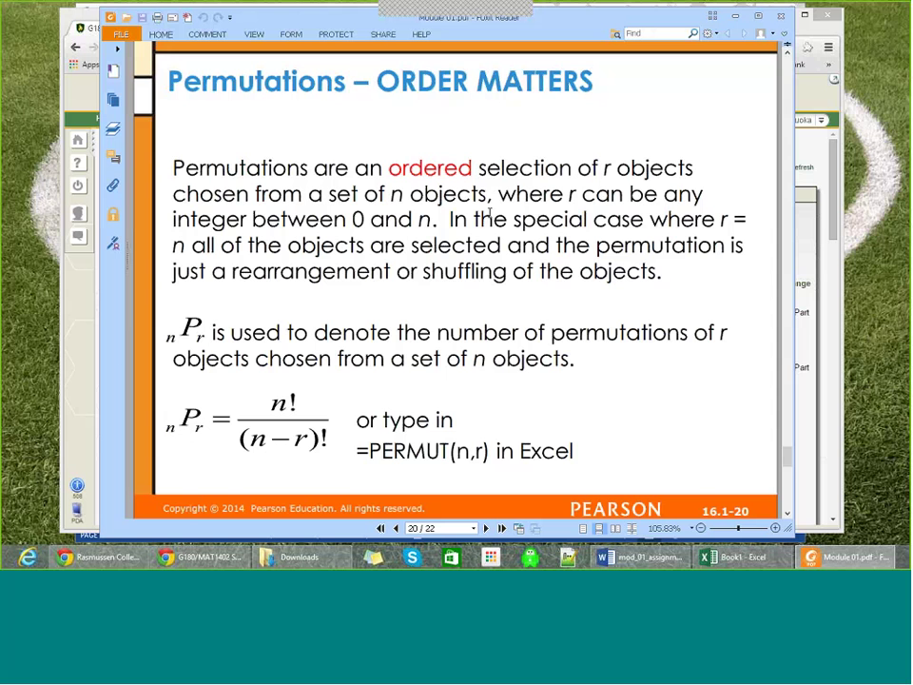
- Compare the definitions and formulas on the Permutations and Combinations slides
scroll(471, 239, "down", 4)
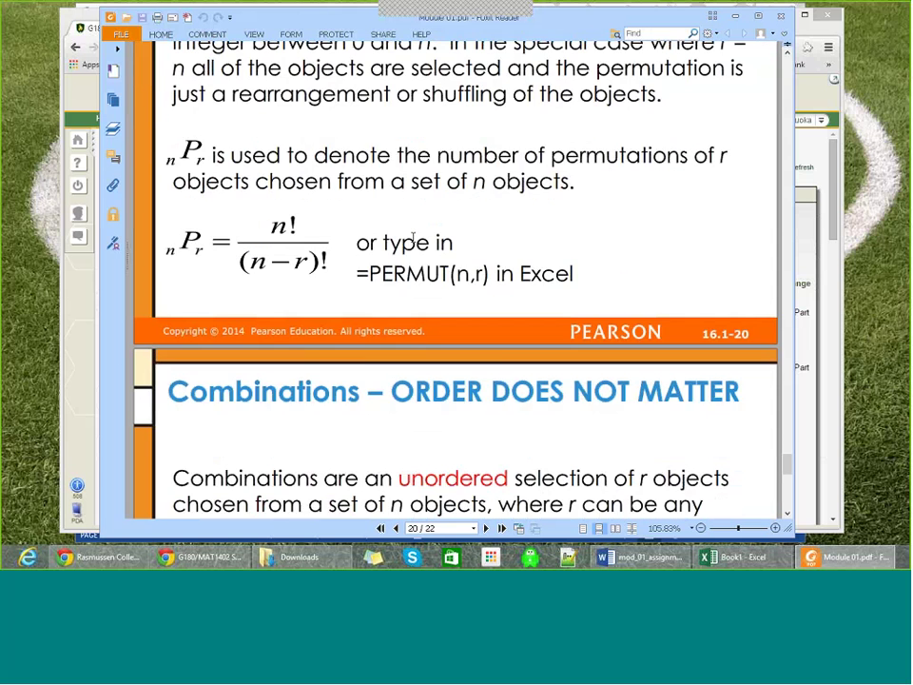
scroll(413, 237, "down", 2)
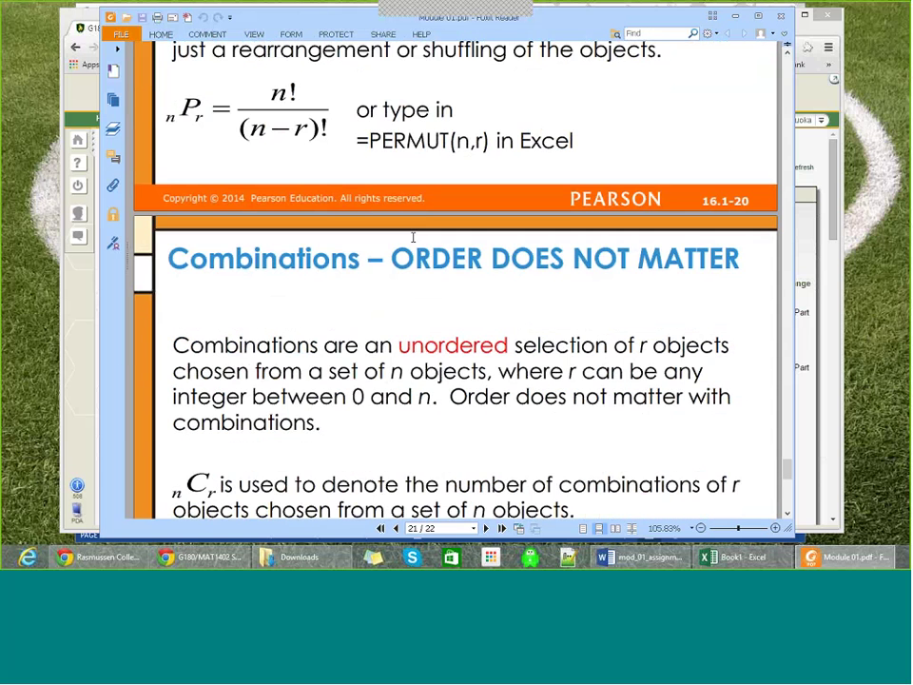
scroll(413, 238, "down", 1)
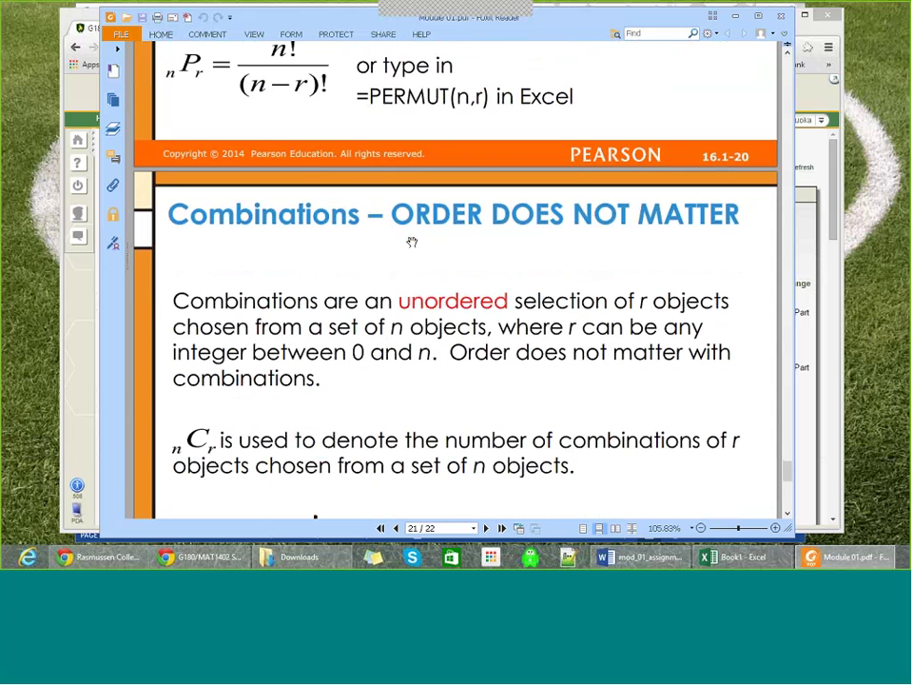
scroll(412, 242, "up", 1)
scroll(412, 242, "up", 4)
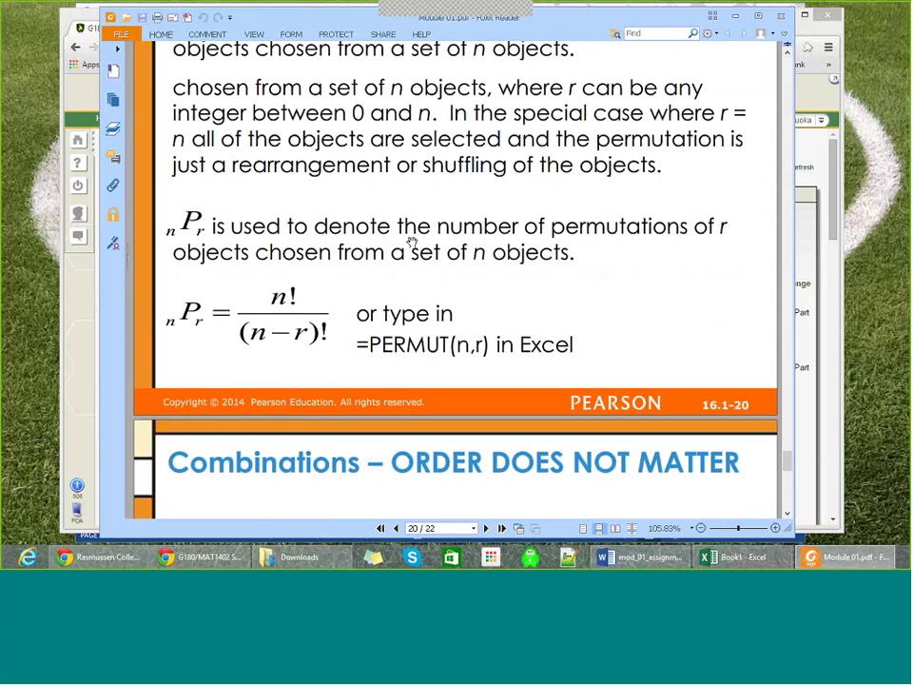
scroll(412, 242, "up", 2)
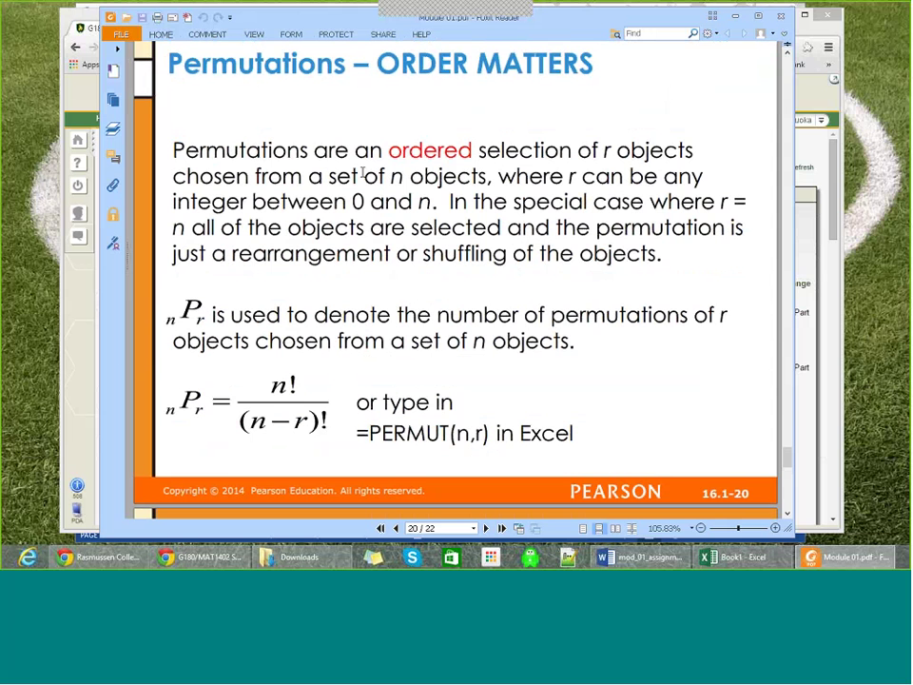
scroll(295, 112, "down", 5)
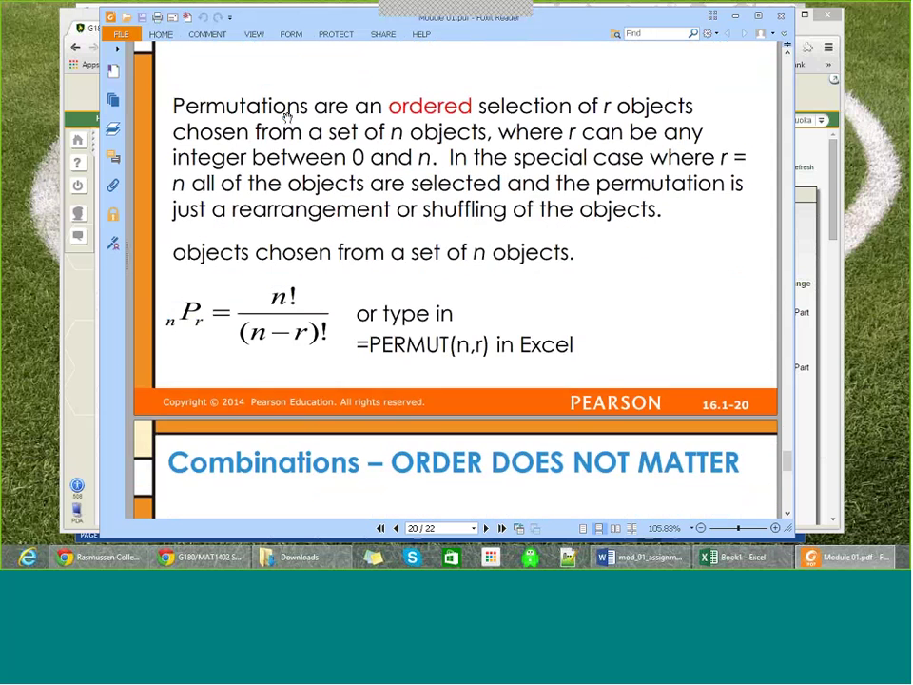
scroll(319, 147, "down", 1)
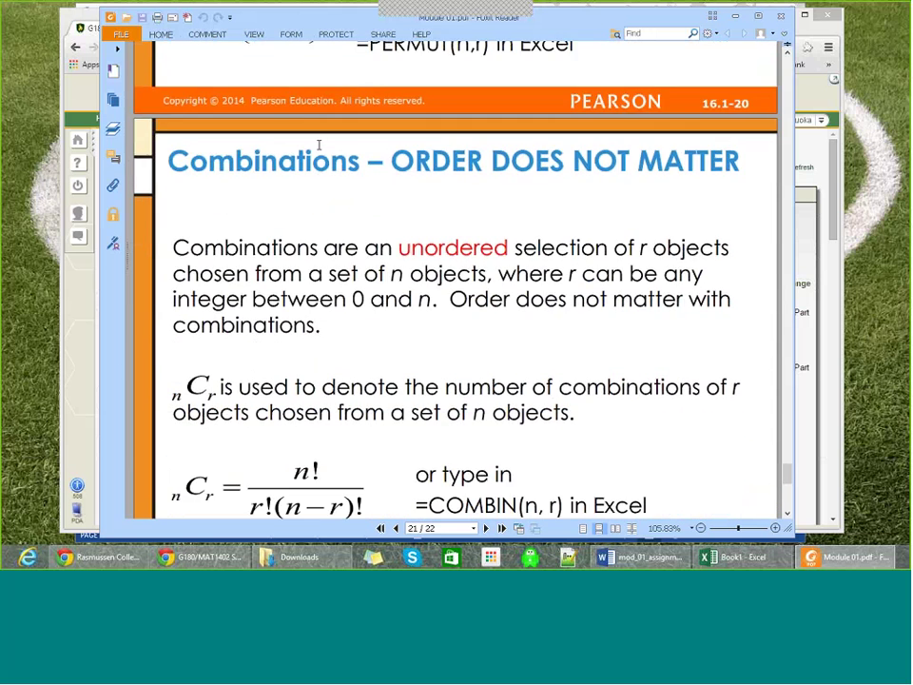
scroll(319, 145, "down", 2)
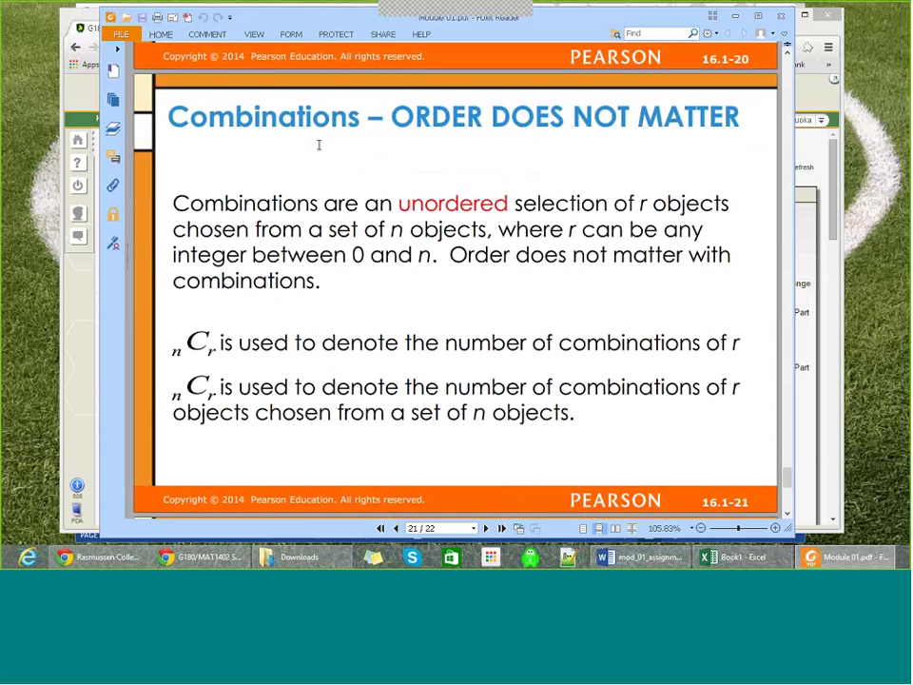
scroll(319, 144, "up", 6)
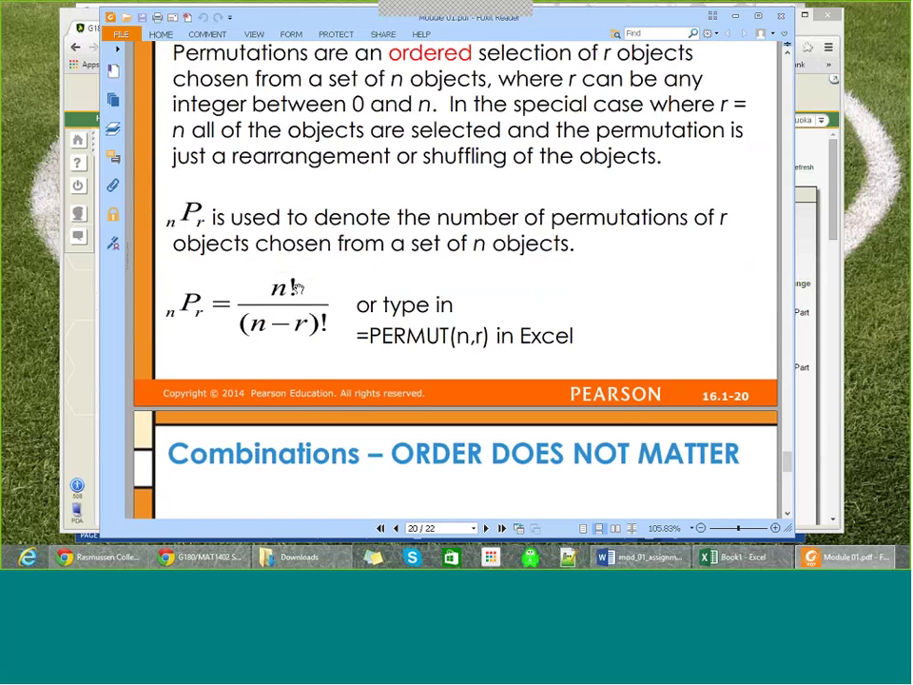
- Review the Combinations slide's definition, nCr formula and Excel function, followed by the worked Example slide
scroll(438, 281, "down", 10)
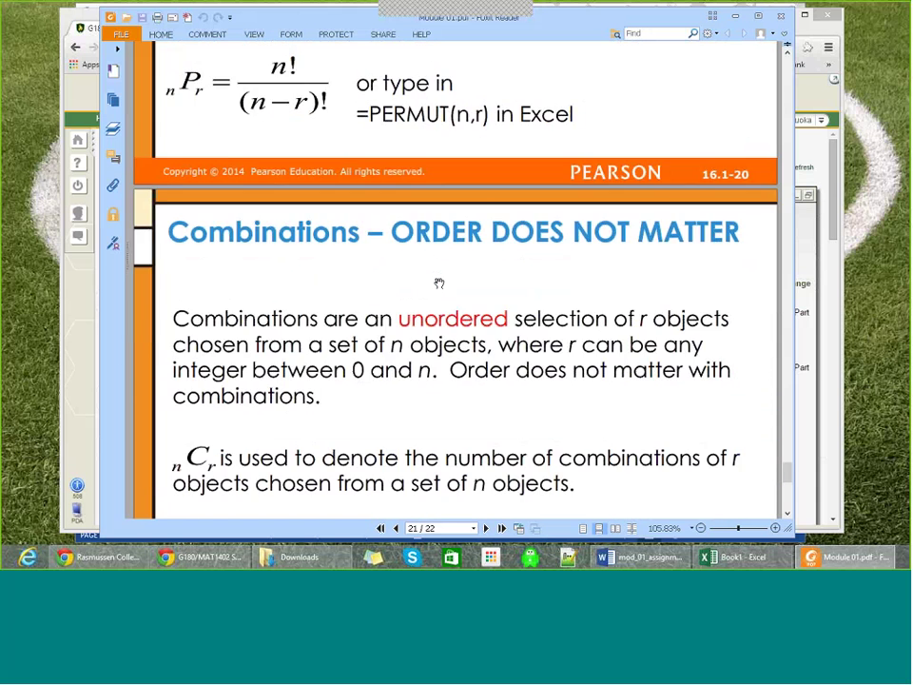
scroll(438, 281, "down", 1)
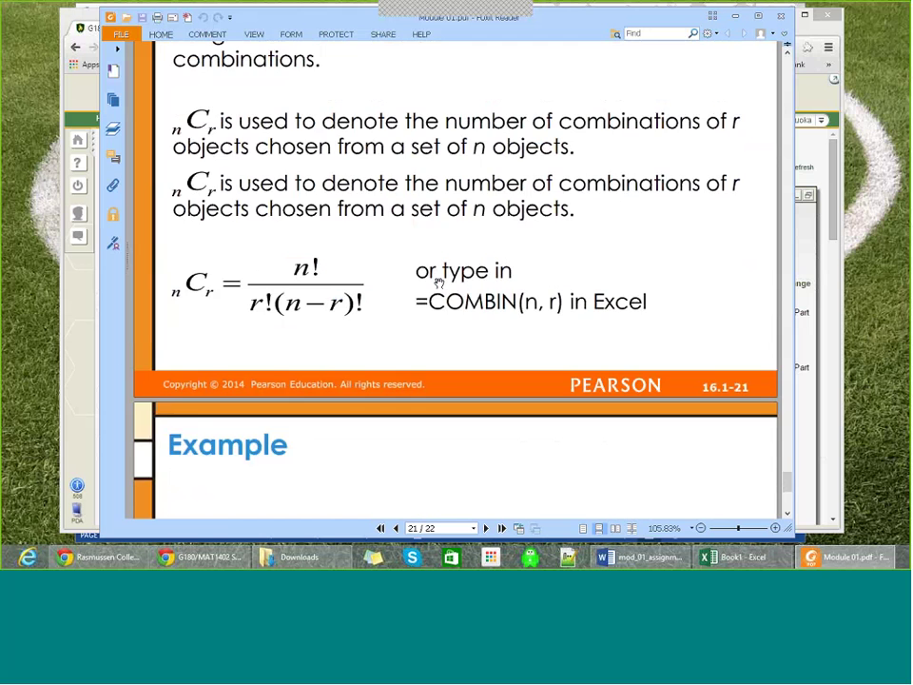
scroll(437, 282, "down", 5)
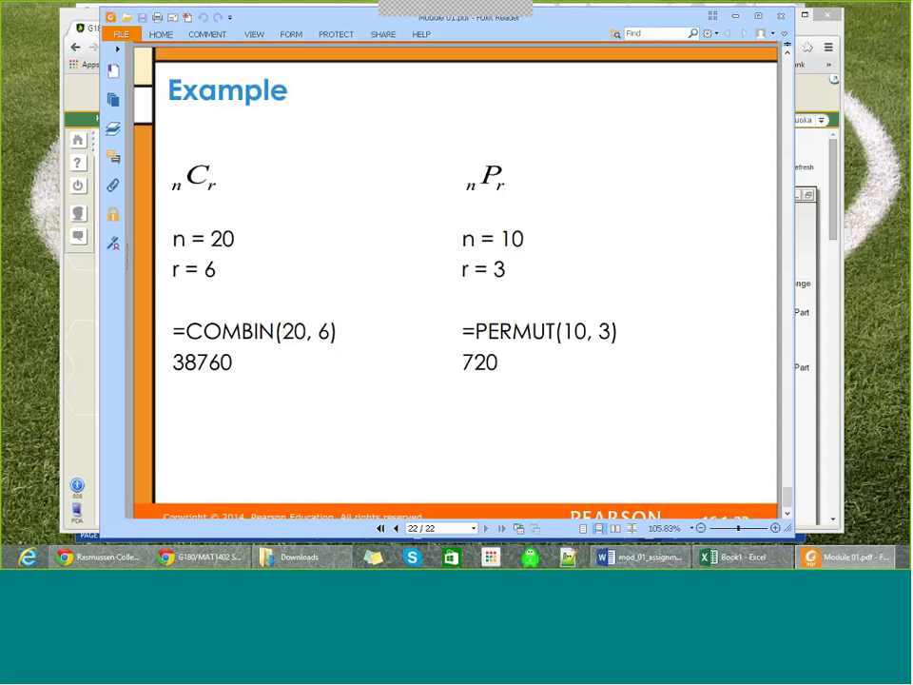
- Switch to the Excel workbook, place its window beside the Example slide and enter =COMBIN(20,6) in cell A1
key("alt+Tab")
scroll(367, 221, "up", 6, "ctrl")
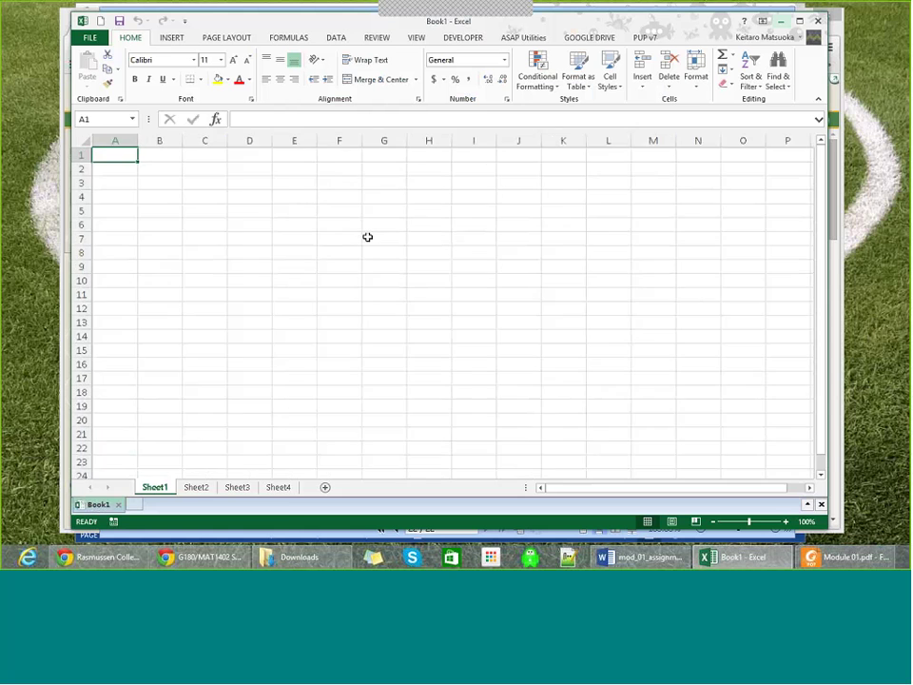
left_click_drag(267, 22, 491, 91)
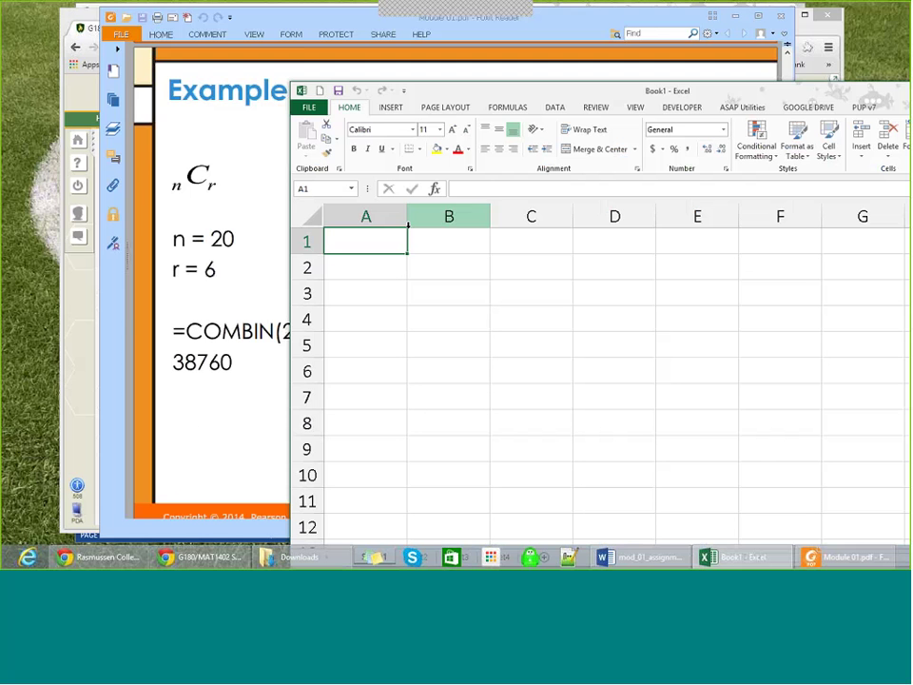
type("=")
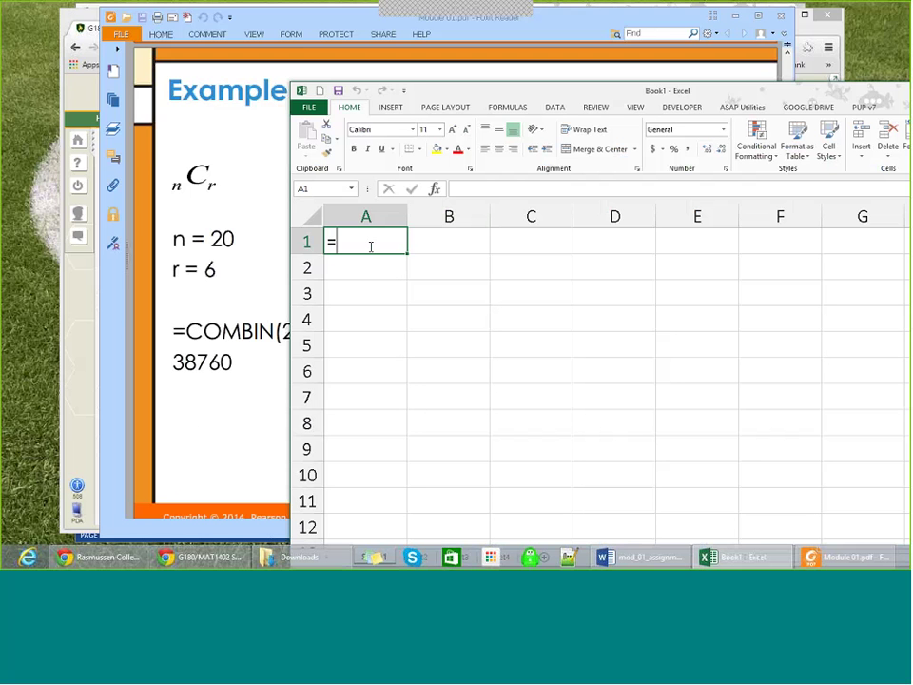
type("combin(")
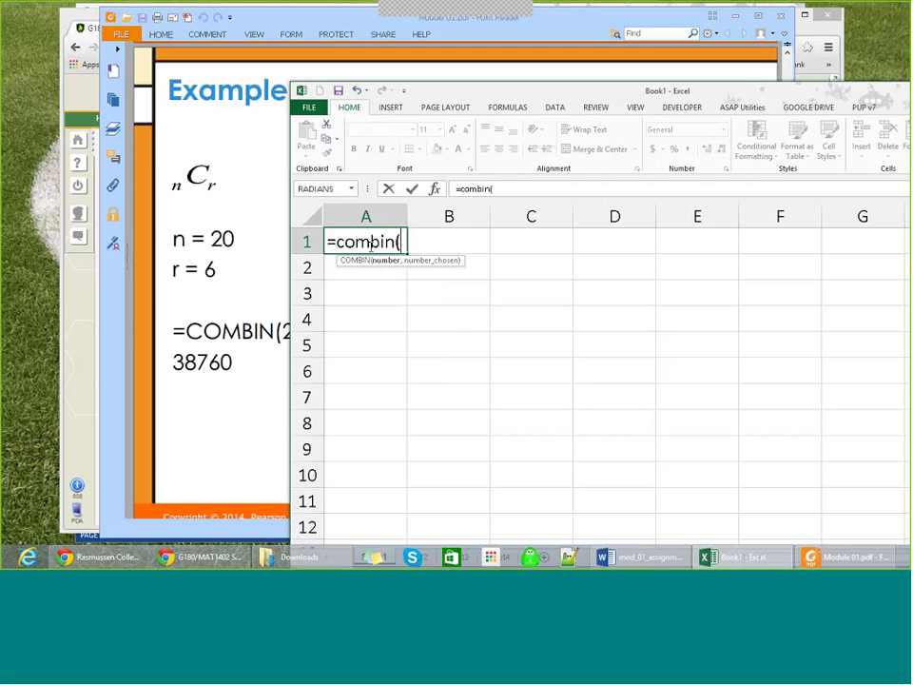
type("20,")
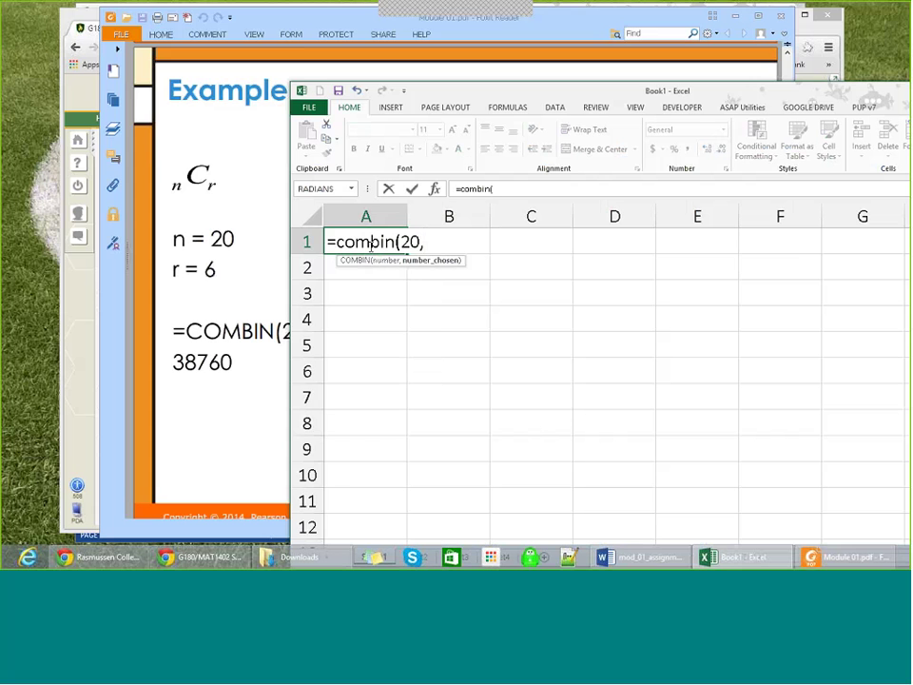
type("6)")
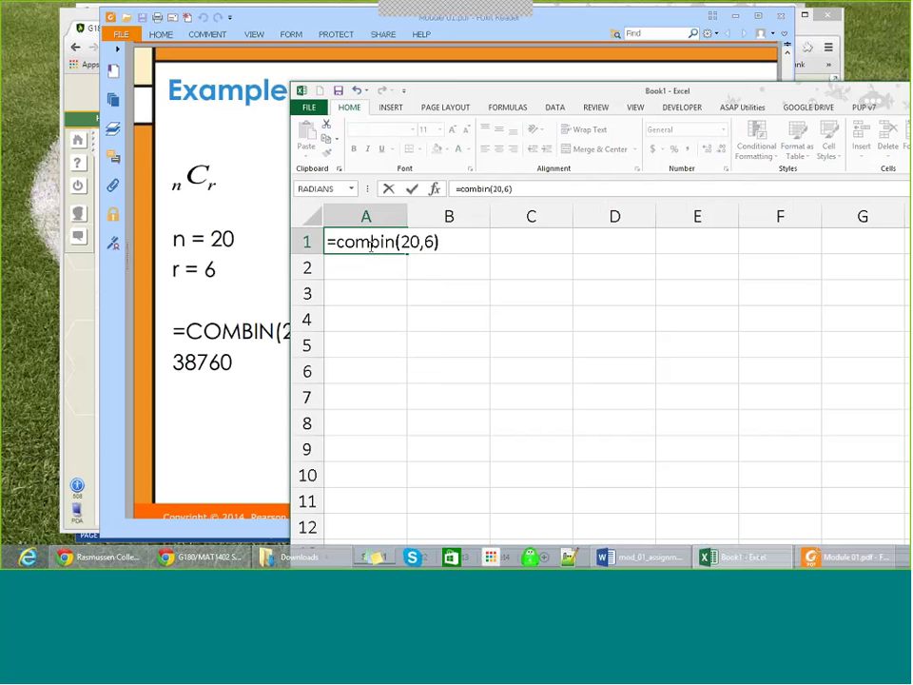
key("Return")
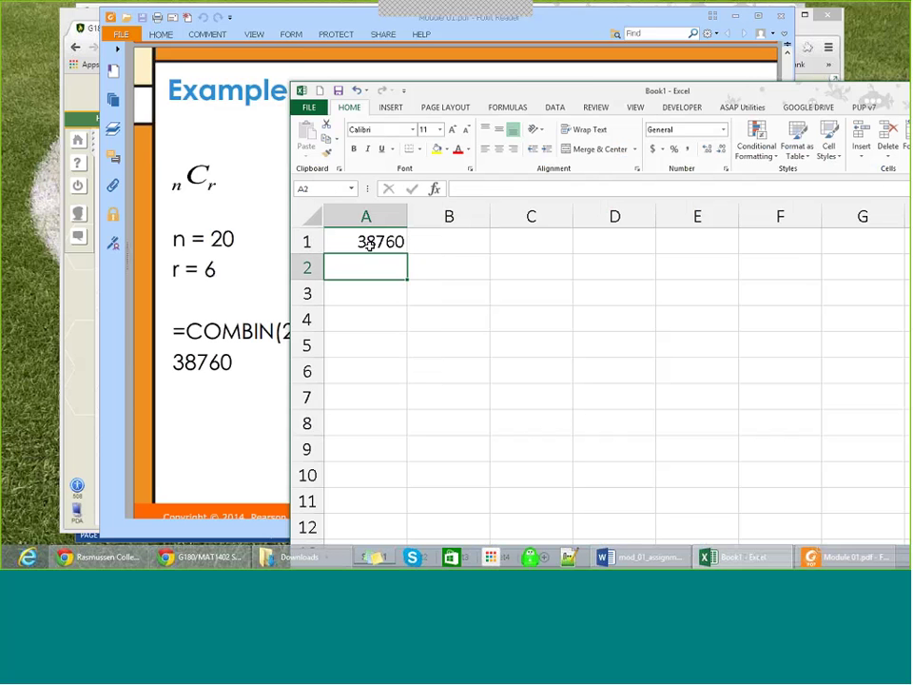
left_click(382, 242)
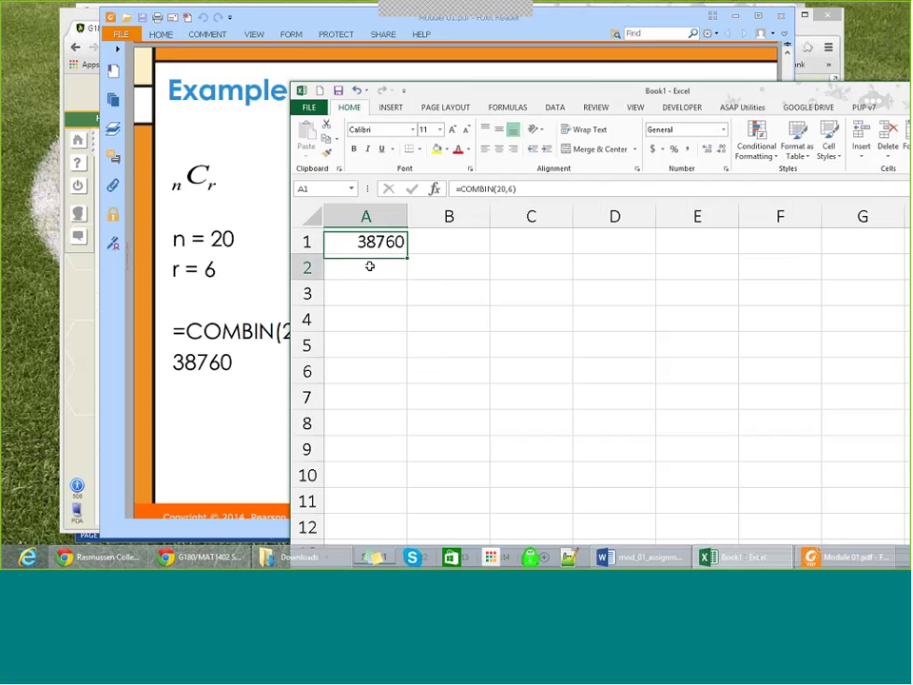
- Move the workbook window clear of the slide's permutation example and enter =PERMUT(10,3) in cell A2
left_click(370, 266)
left_click_drag(434, 95, 789, 91)
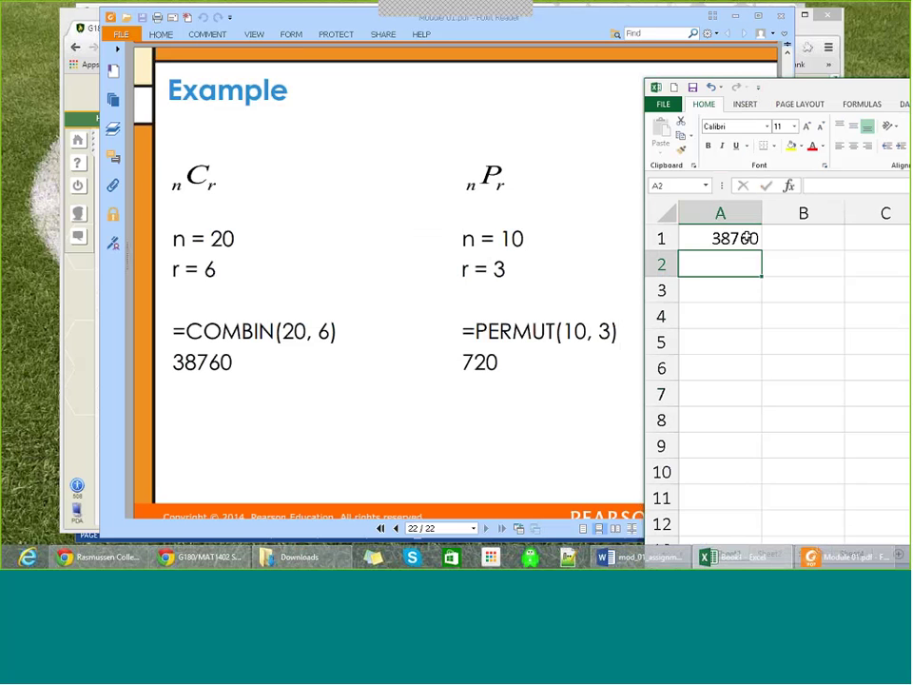
type("=Per")
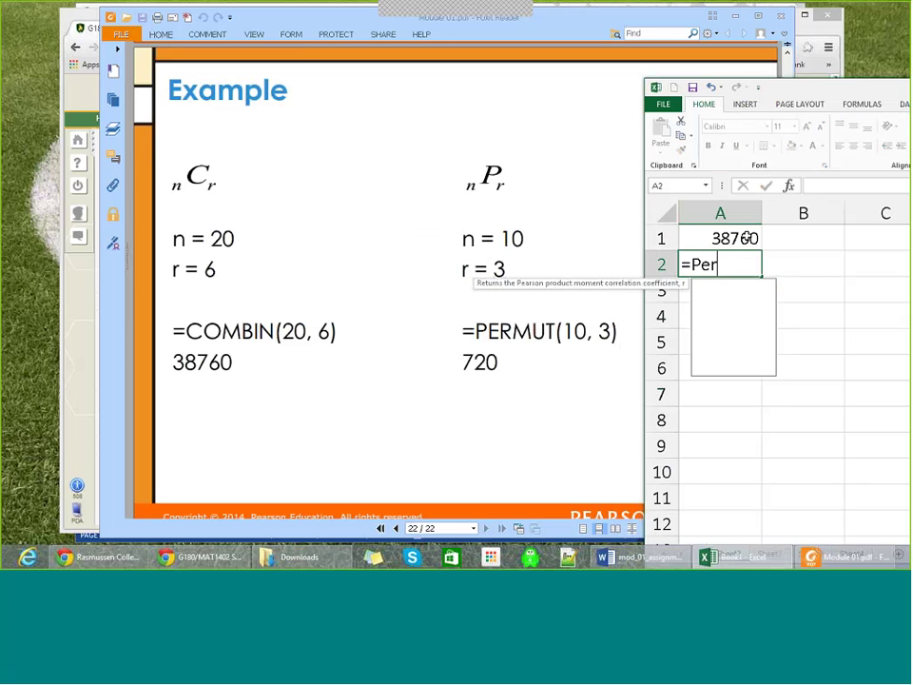
type("mut(")
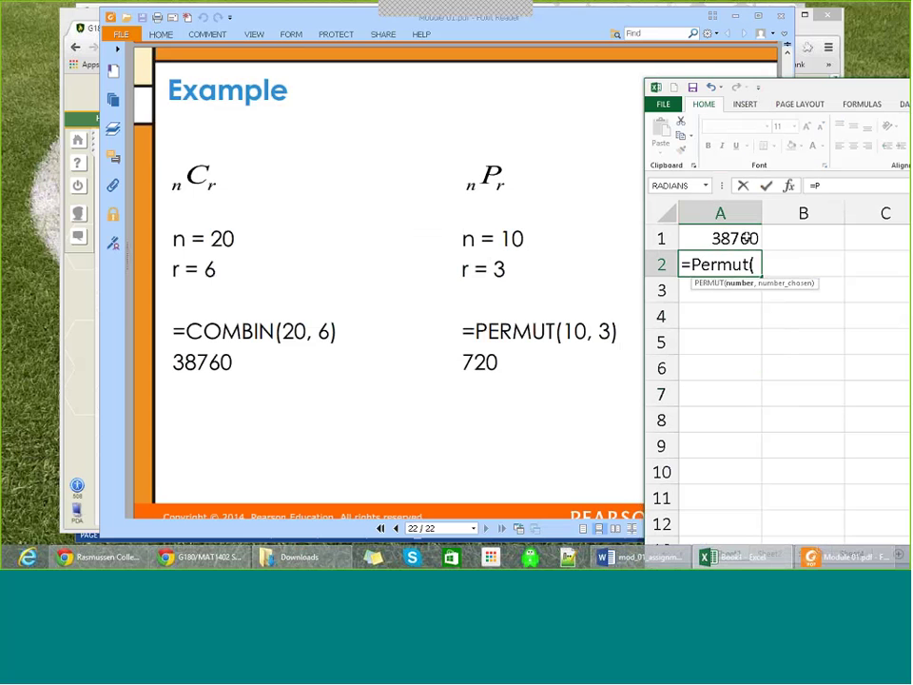
type("10,3")
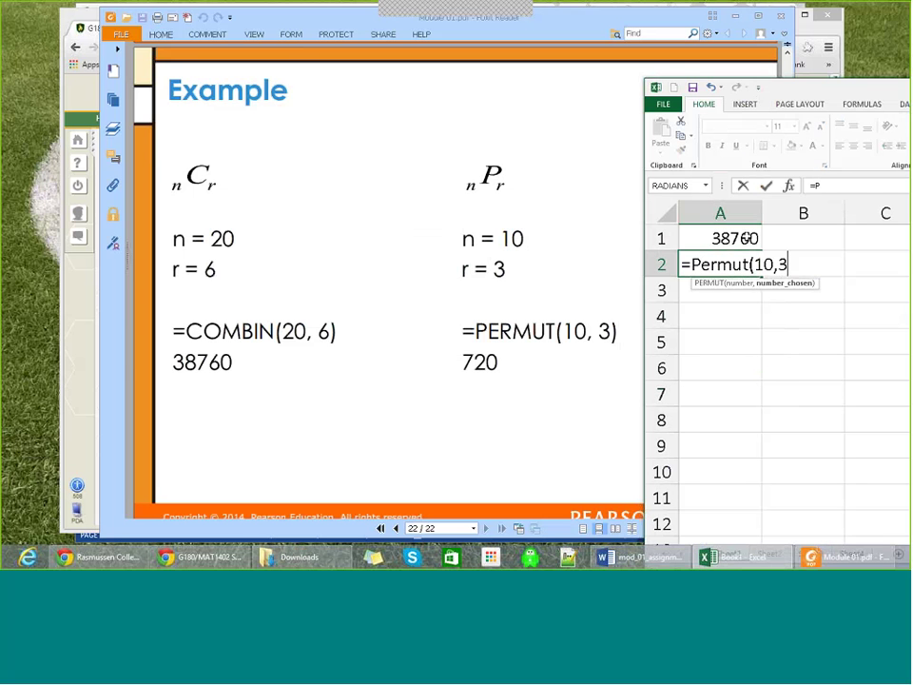
type(")")
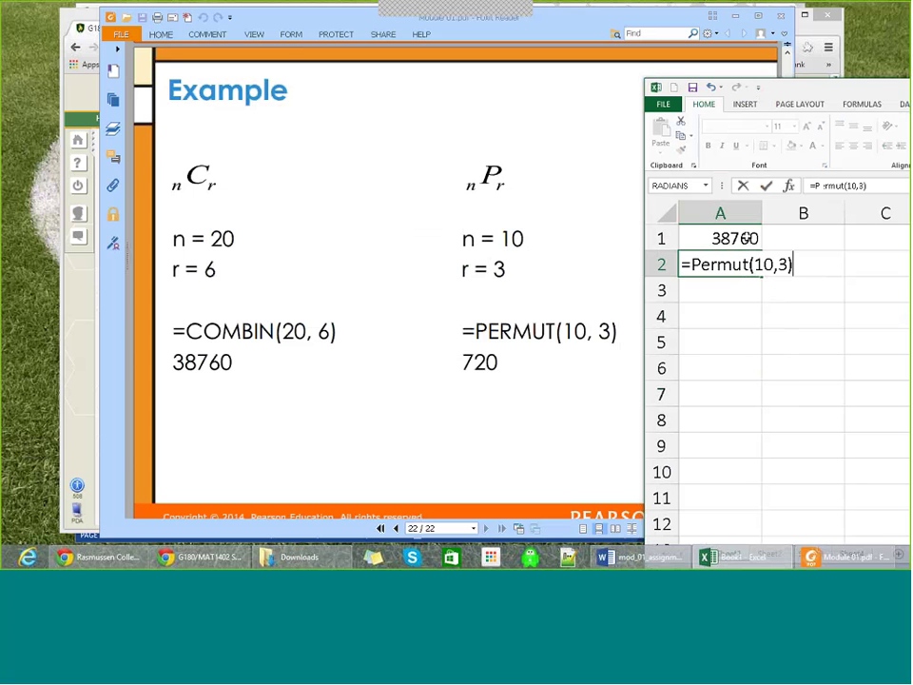
key("Return")
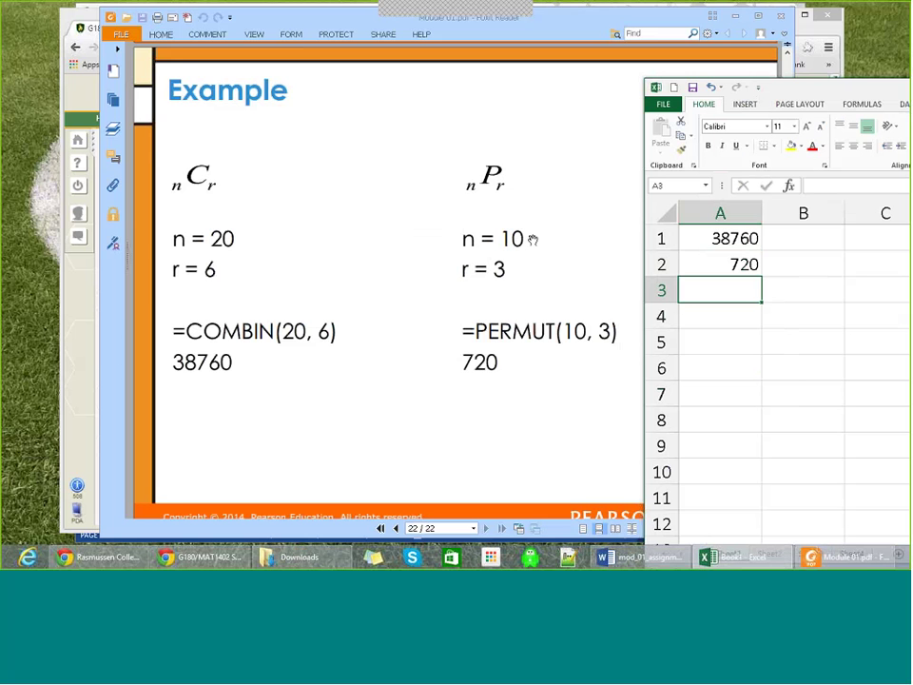
- Switch to the G180 Module 01 Assignment in Word and read through its four questions
key("alt+Tab")
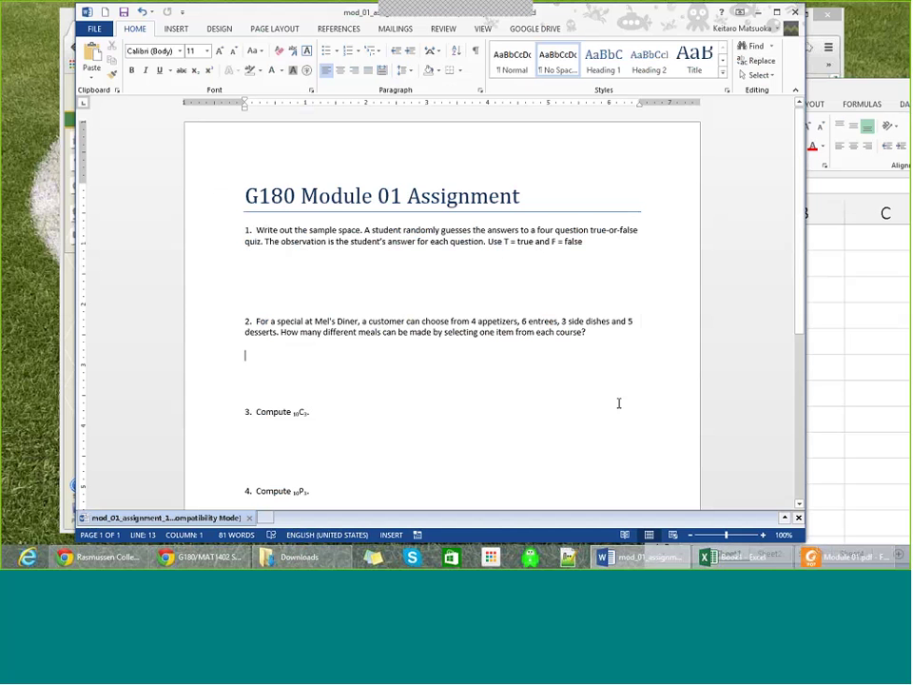
scroll(571, 312, "up", 2, "ctrl")
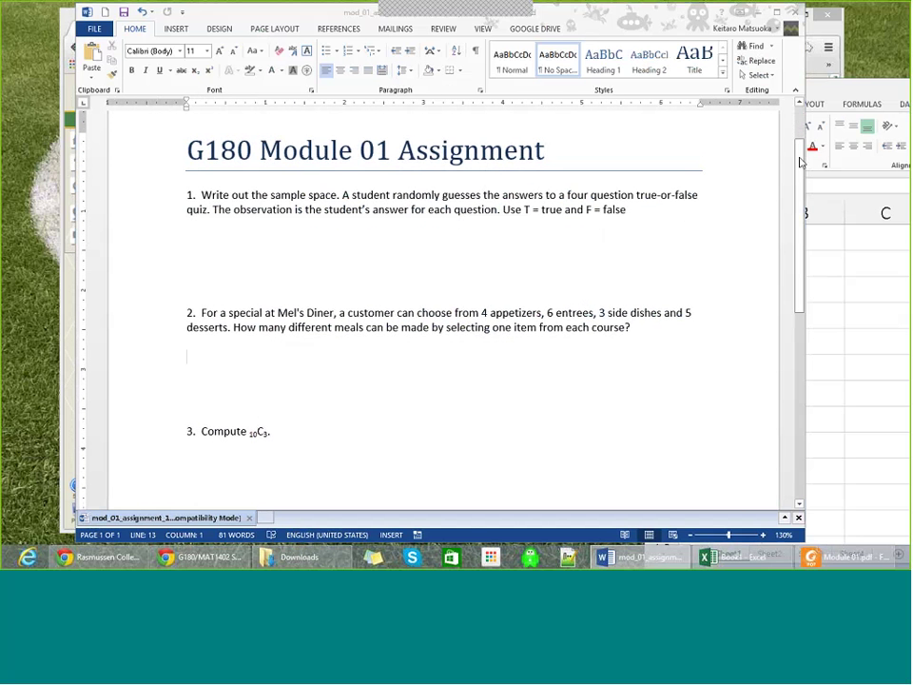
scroll(800, 168, "up", 1, "ctrl")
scroll(800, 168, "down", 1)
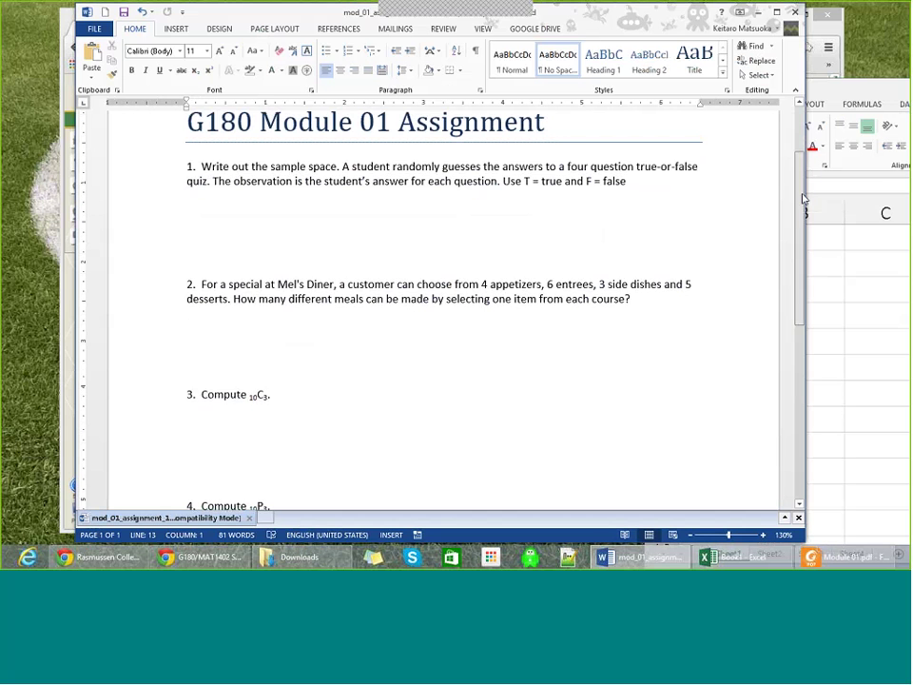
scroll(804, 259, "down", 3)
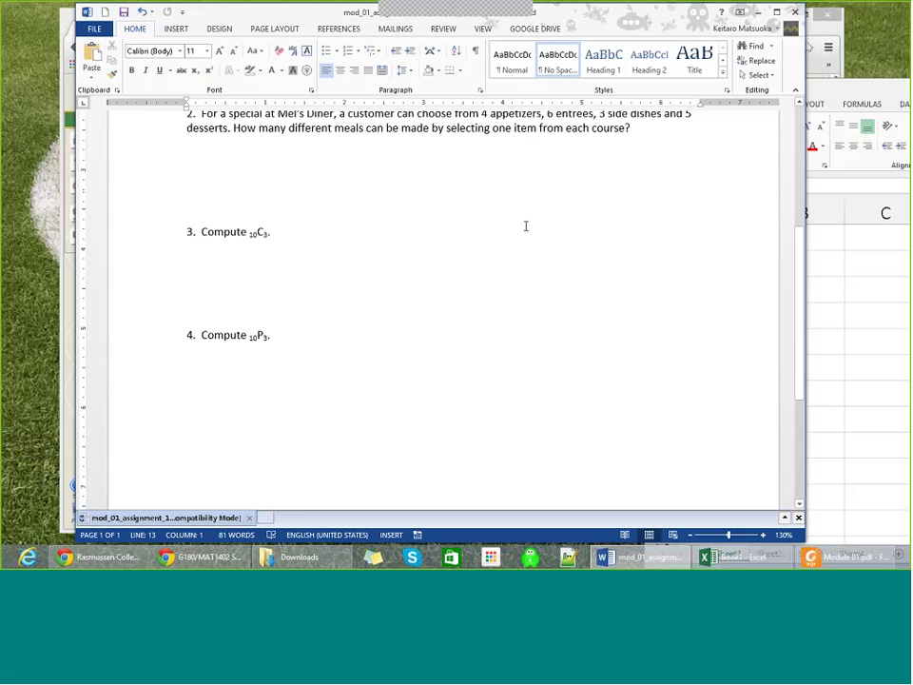
key("Return")
key("Return")
key("Return")
key("Return")
key("Return")
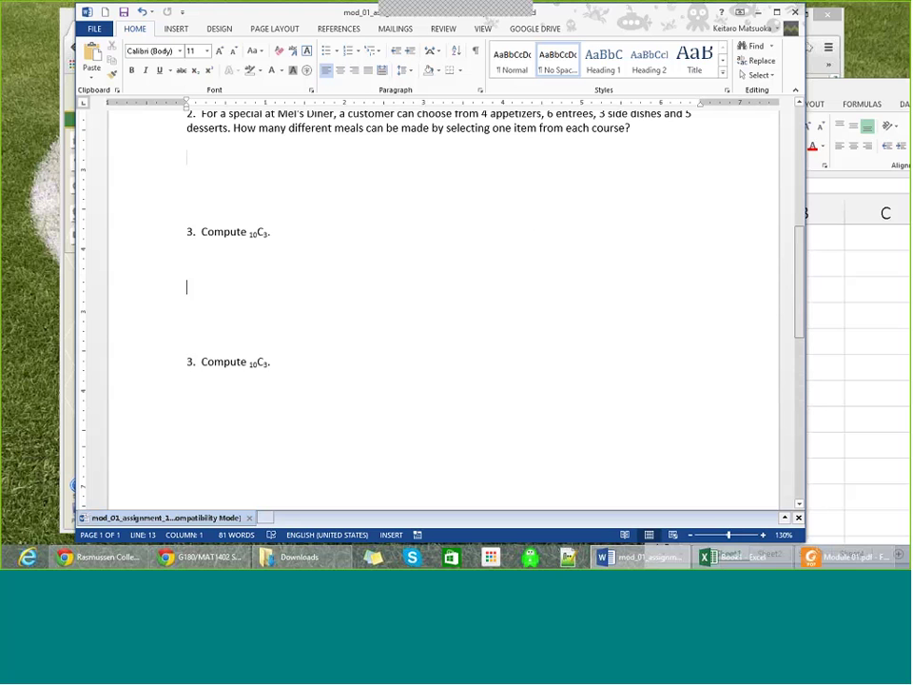
scroll(688, 174, "up", 4)
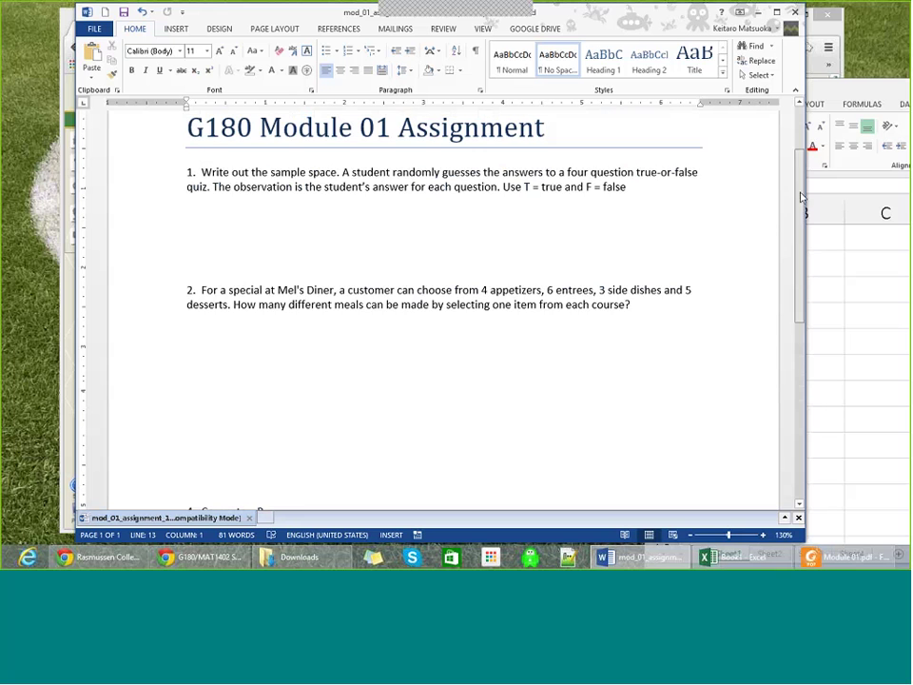
scroll(802, 197, "down", 3)
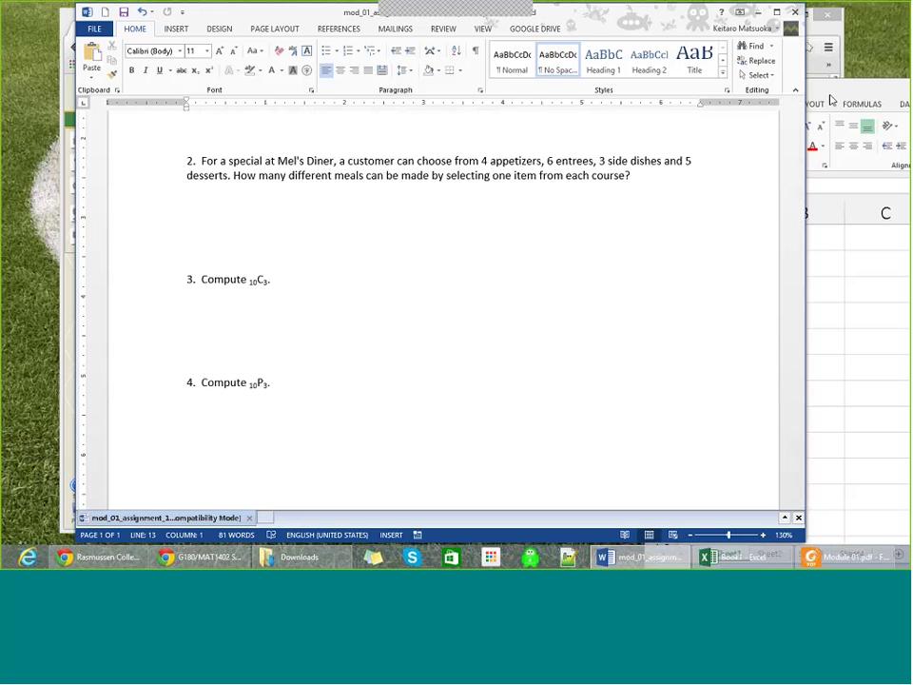
- Bring the Excel workbook back to the front and position its window over the assignment document
left_click_drag(831, 88, 261, 36)
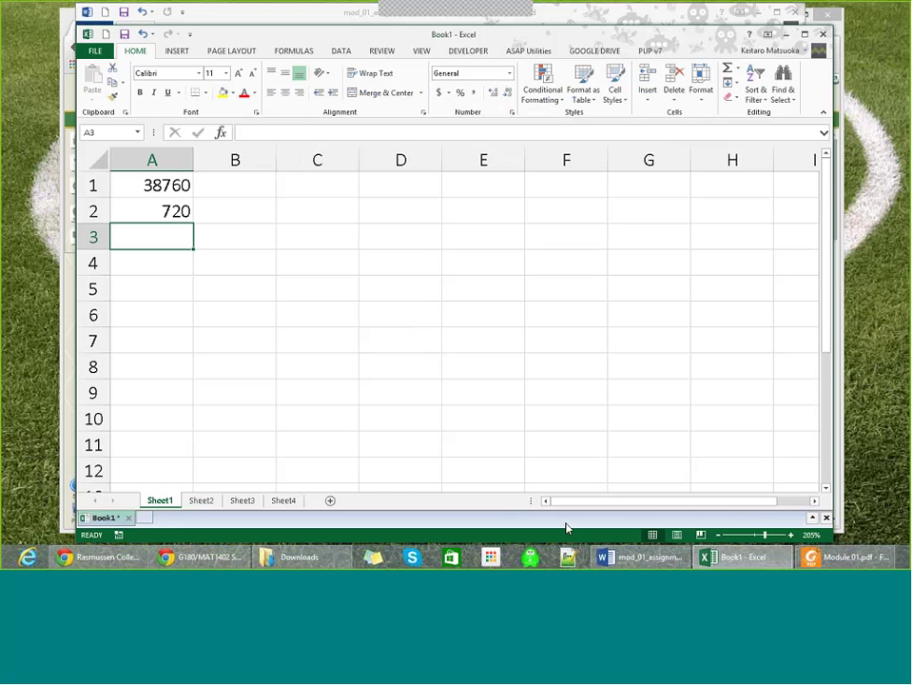
left_click_drag(505, 40, 507, 33)
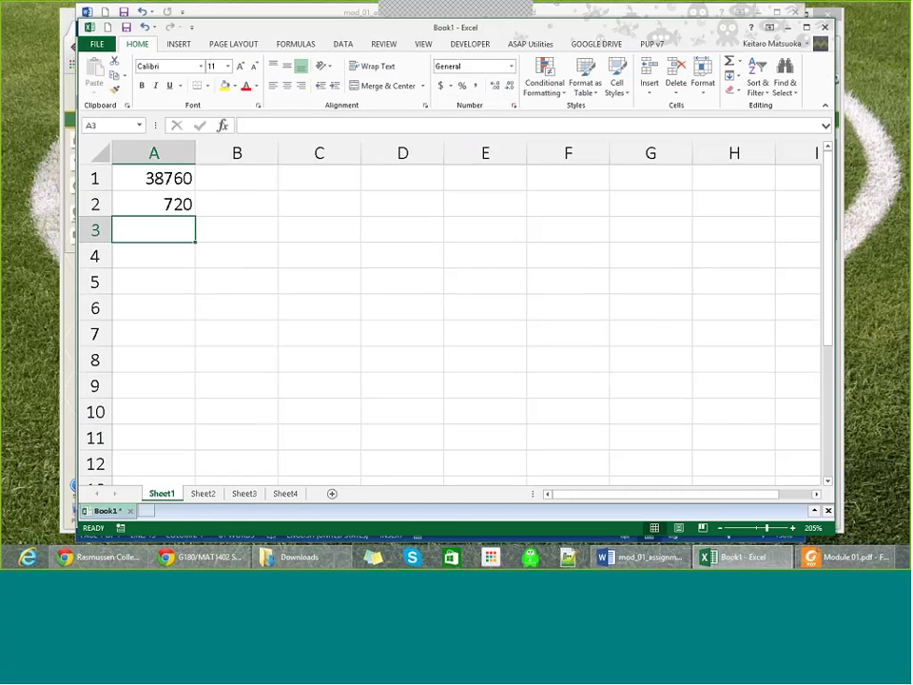
mouse_move(670, 561)
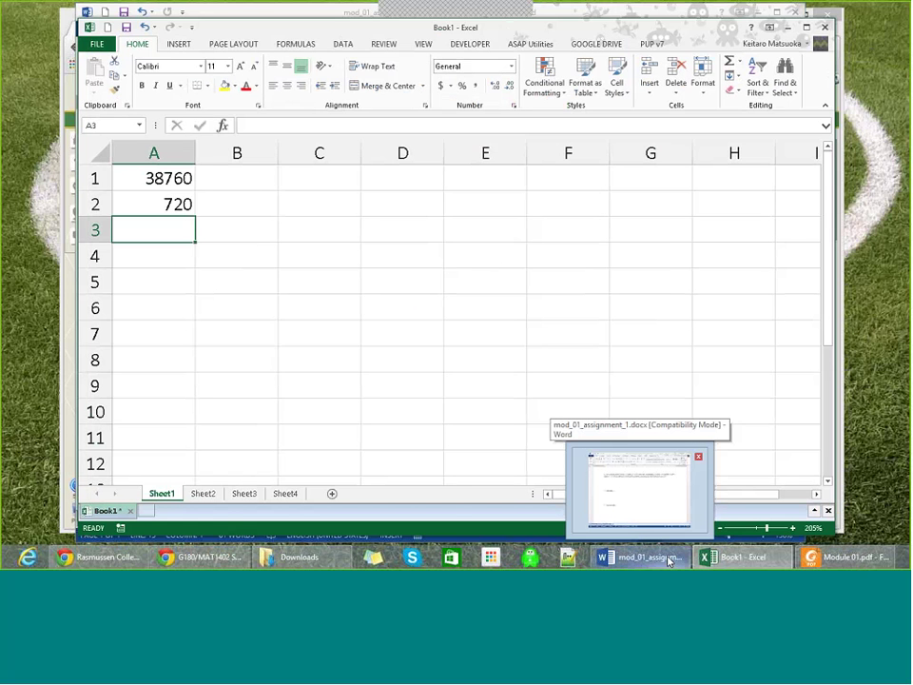